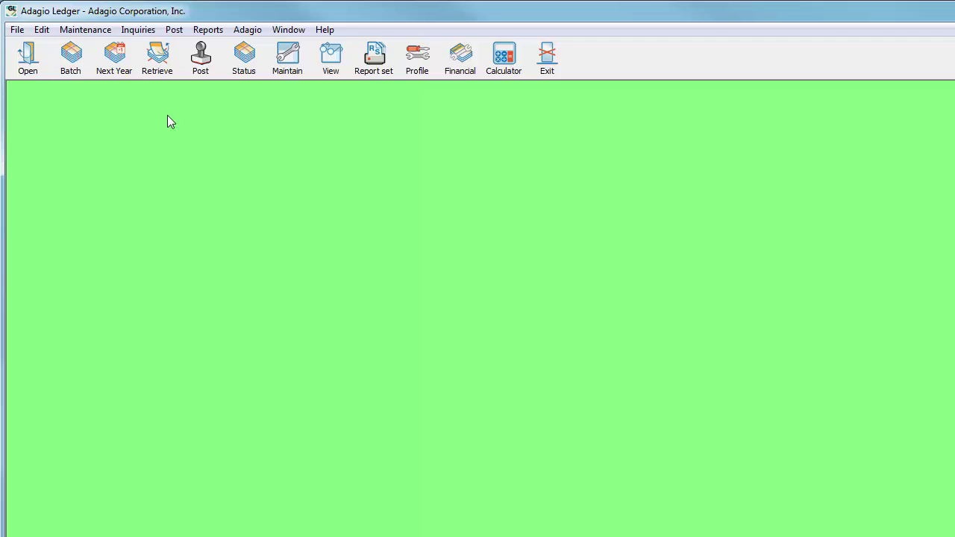
# Step: After viewing the batch list, set the profile to separate retrieved subledgers by Posting seq. and save
pyautogui.click(71, 60)
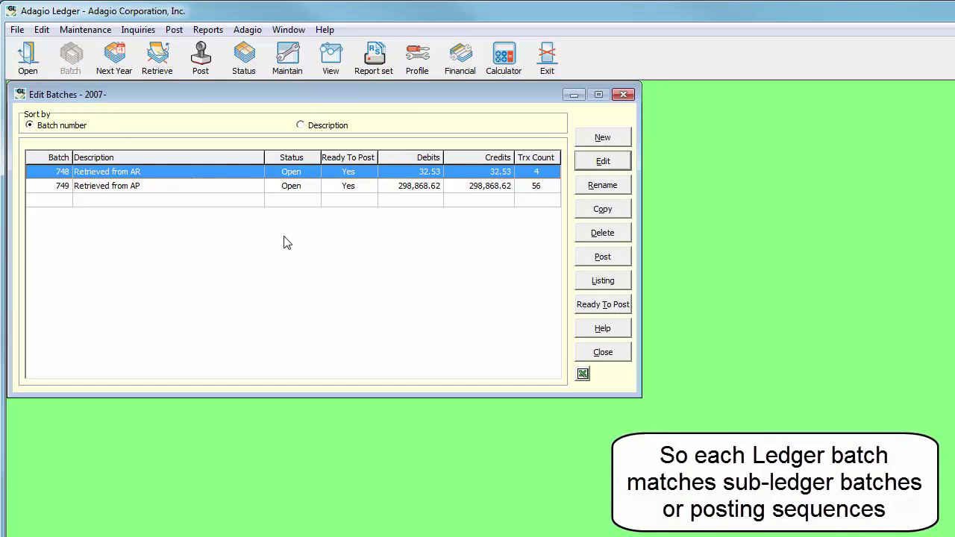
pyautogui.click(579, 355)
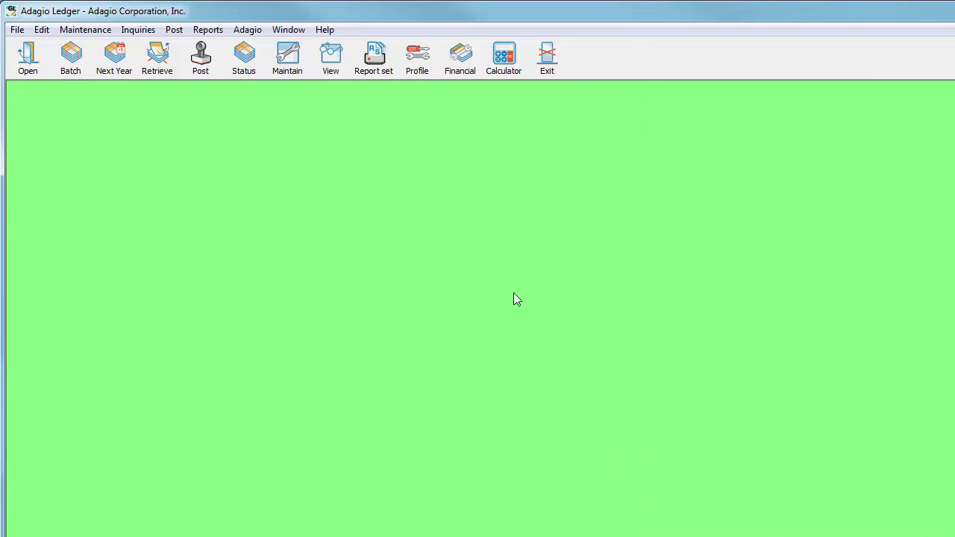
pyautogui.click(406, 74)
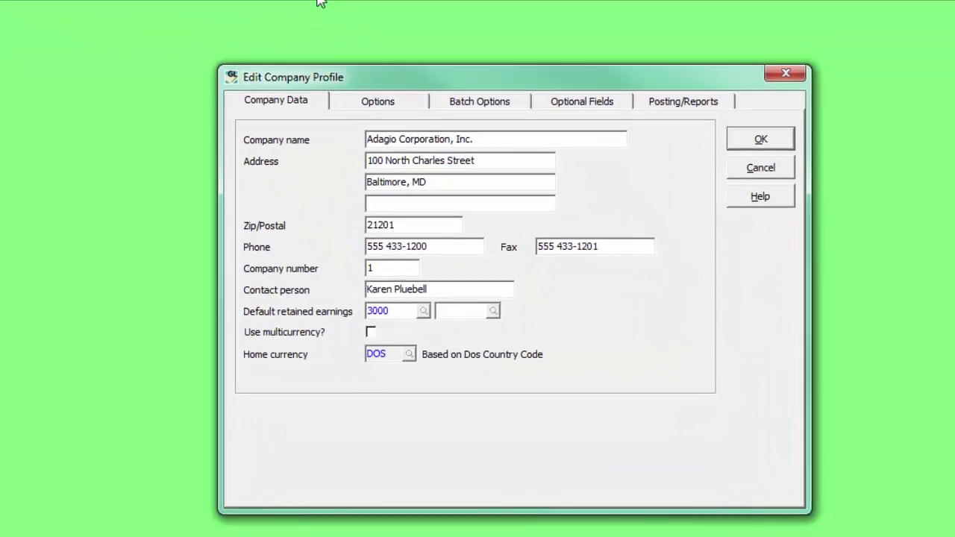
pyautogui.click(413, 159)
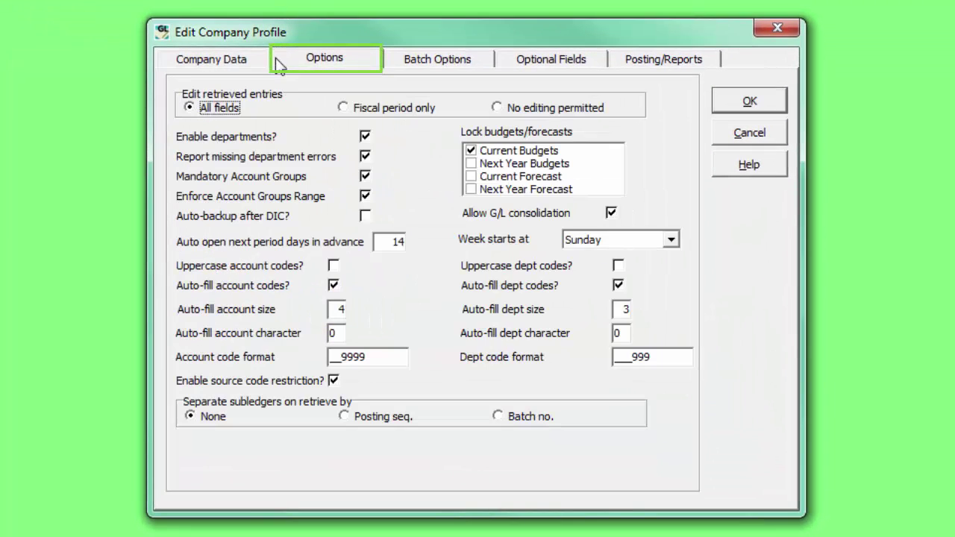
pyautogui.click(347, 418)
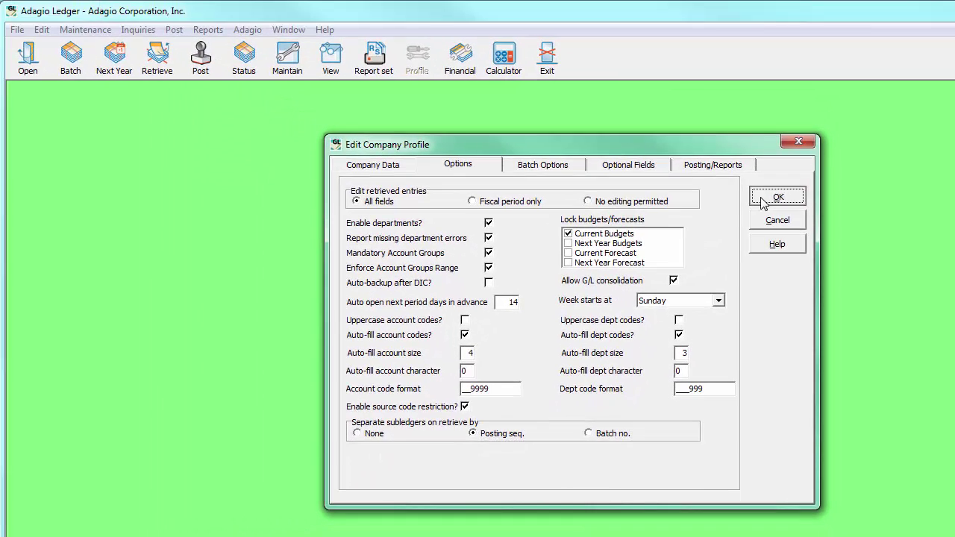
pyautogui.click(754, 133)
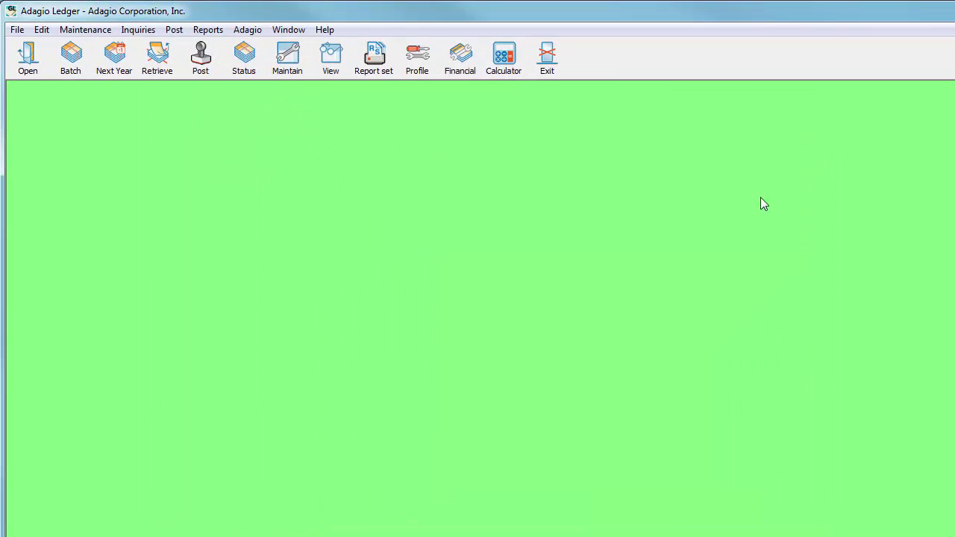
# Step: Check the Adagio Receivables retrieve properties, then retrieve subledger batches into next-year batches 3 to 25
pyautogui.click(170, 68)
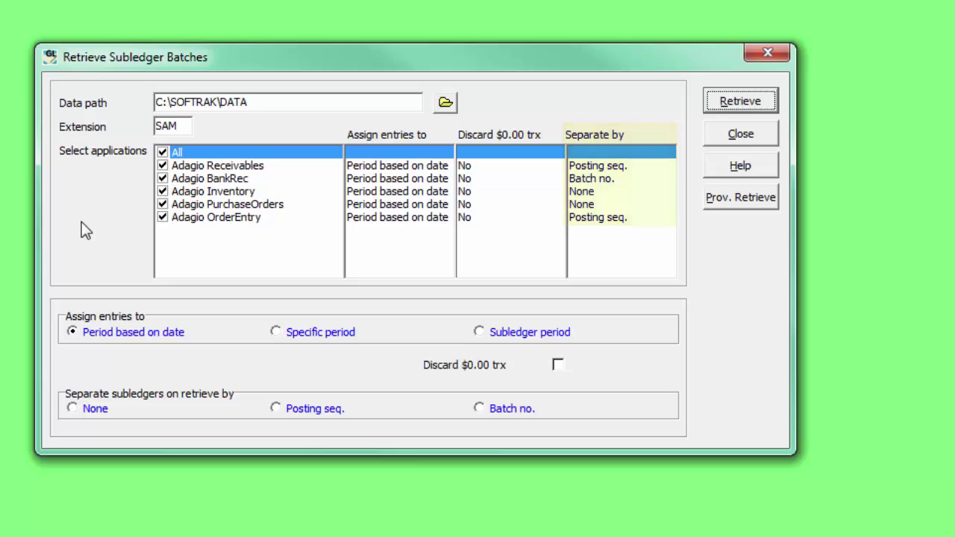
pyautogui.click(193, 166)
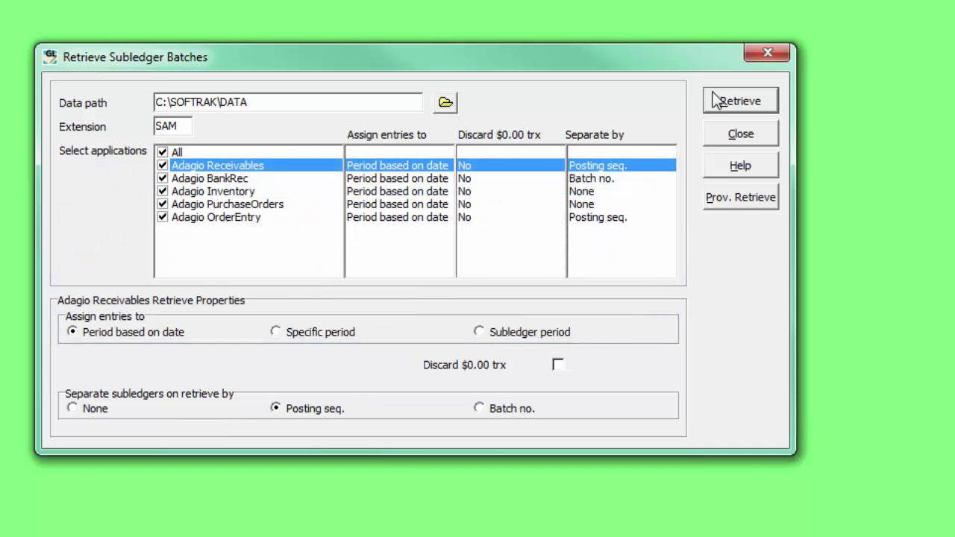
pyautogui.click(717, 101)
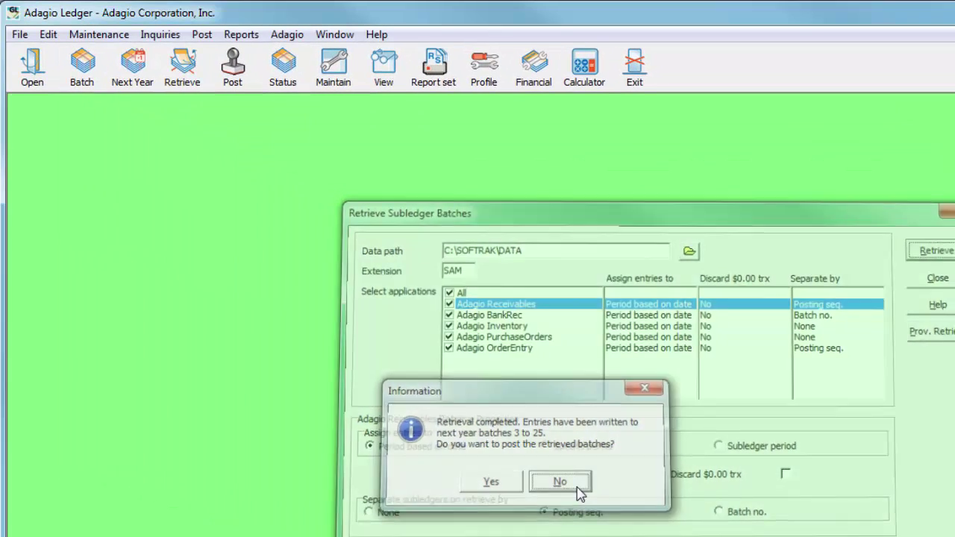
# Step: Leave the retrieved batches unposted and scroll through the 2008 next-year batch list
pyautogui.click(561, 482)
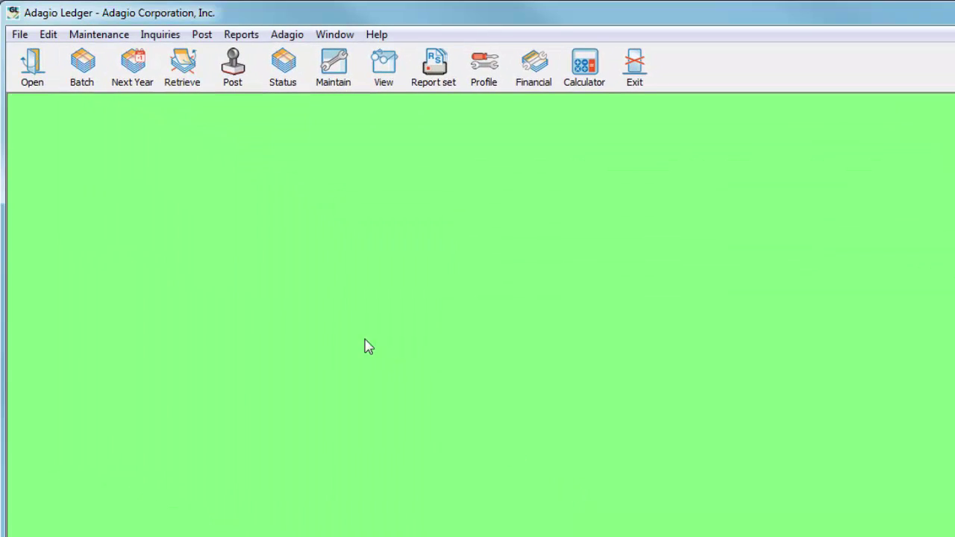
pyautogui.click(134, 75)
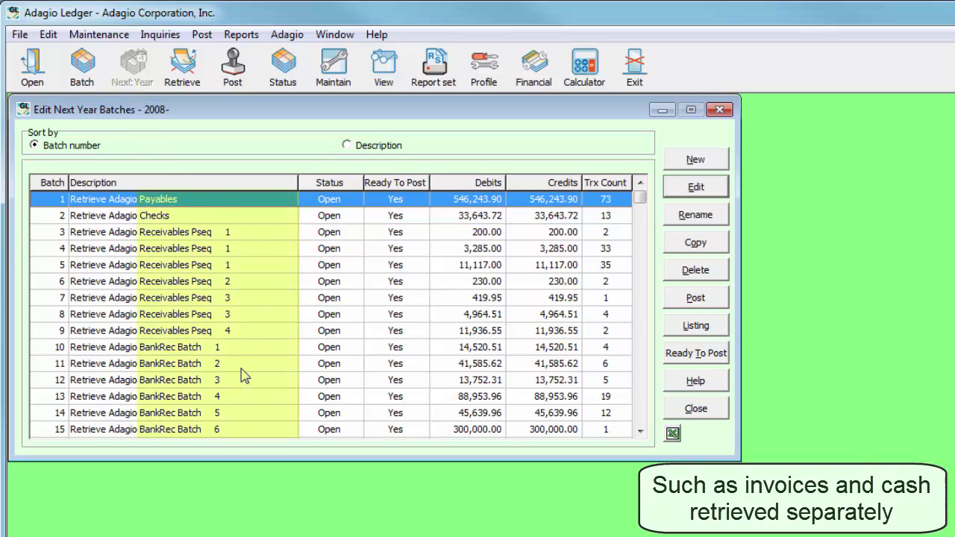
pyautogui.moveTo(640, 198); pyautogui.dragTo(642, 394)
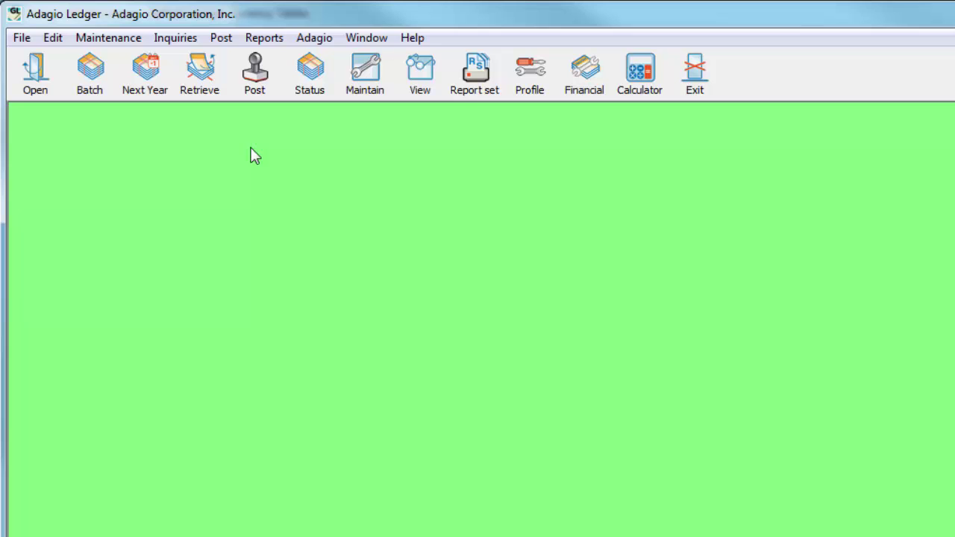
# Step: Check the Adagio module list, then turn on the Adagio toolbar in User Preferences
pyautogui.click(297, 40)
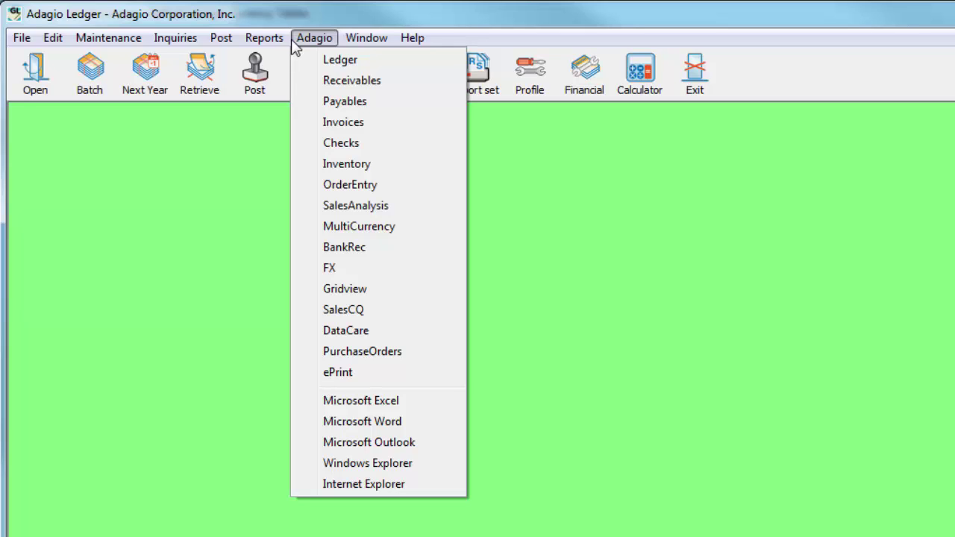
pyautogui.click(295, 42)
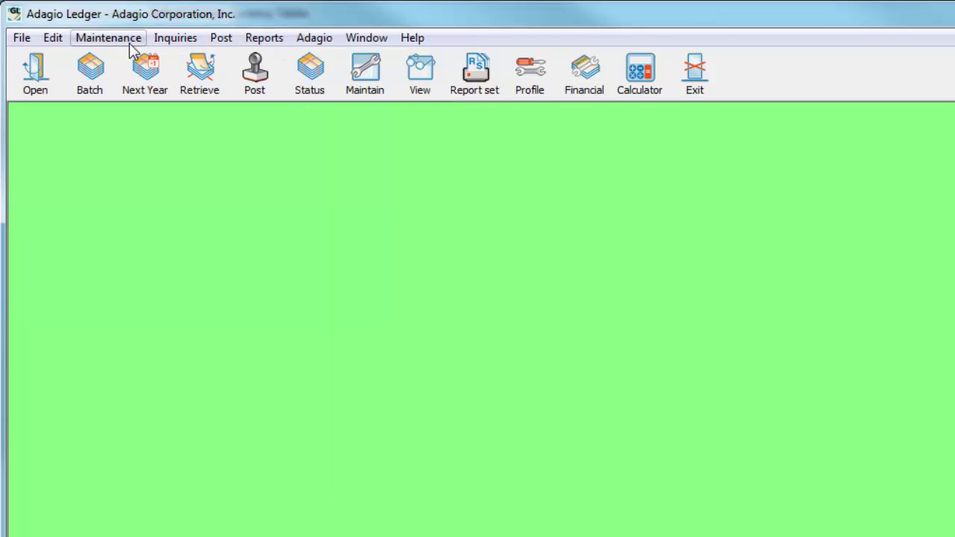
pyautogui.click(22, 41)
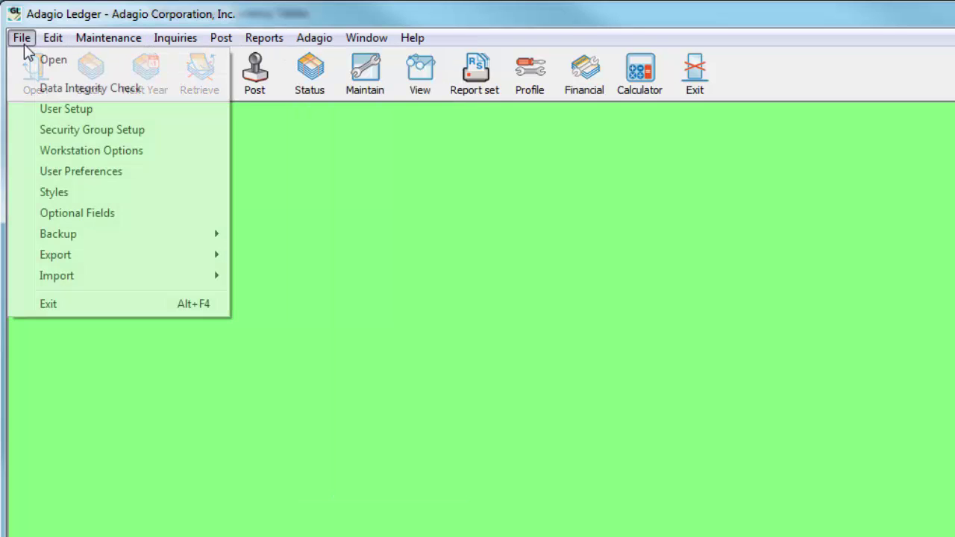
pyautogui.click(28, 171)
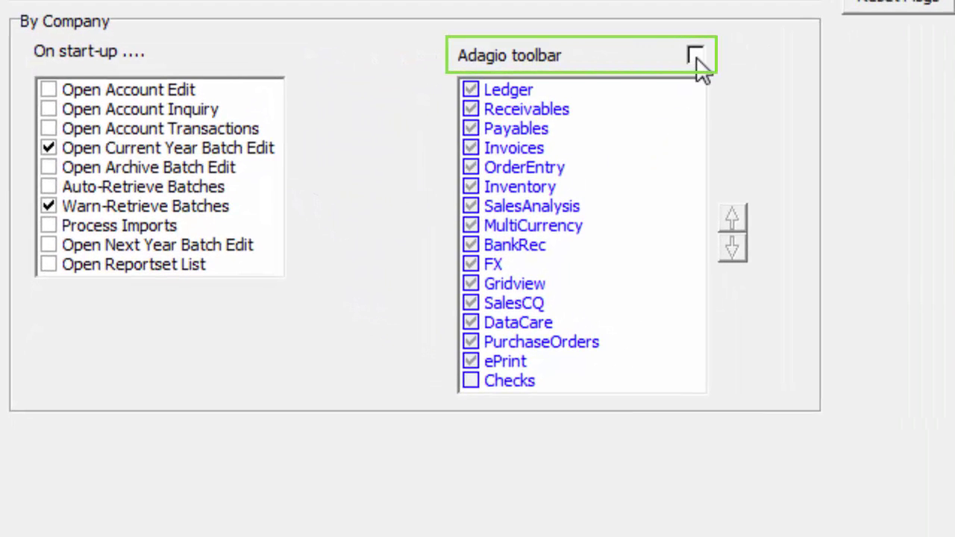
pyautogui.click(695, 55)
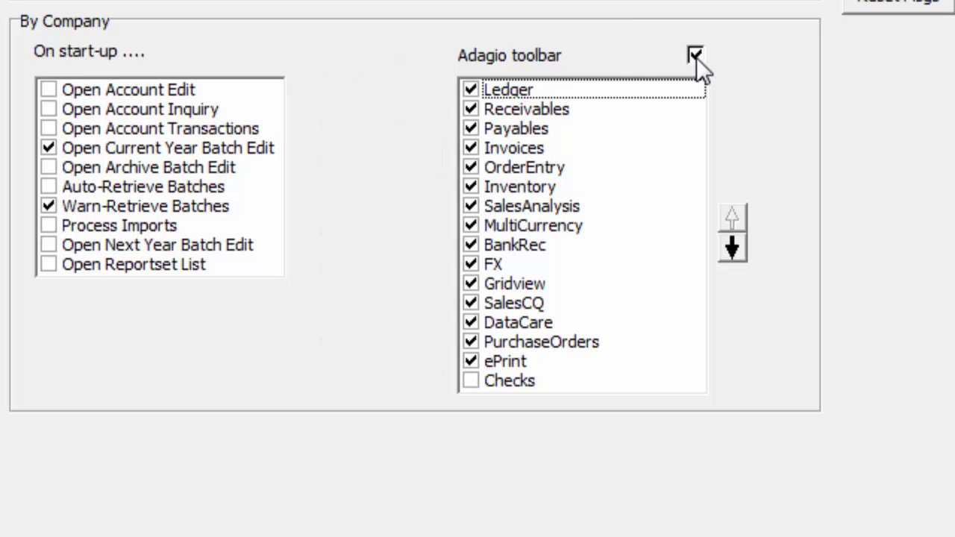
# Step: Remove ePrint, PurchaseOrders and DataCare from the toolbar and move BankRec up after Payables
pyautogui.click(476, 360)
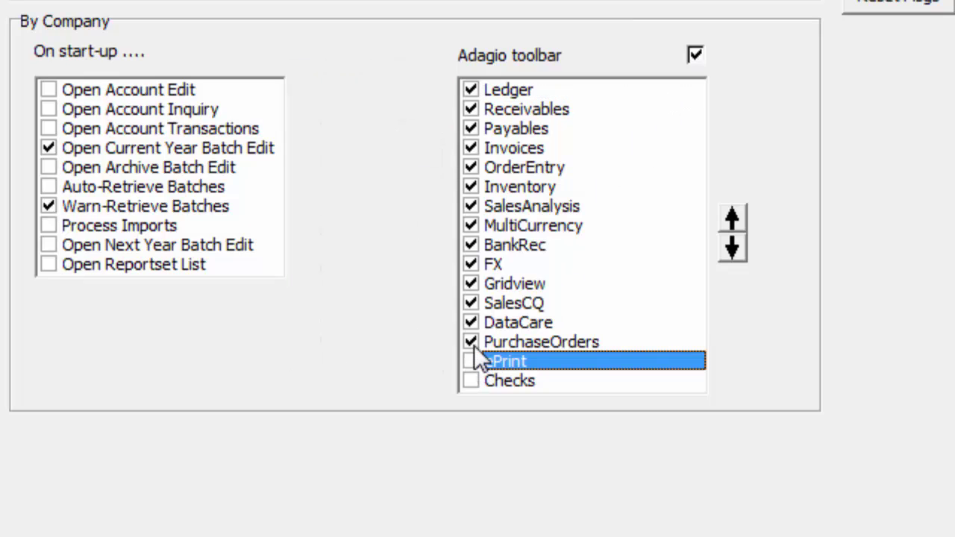
pyautogui.click(474, 343)
pyautogui.click(472, 323)
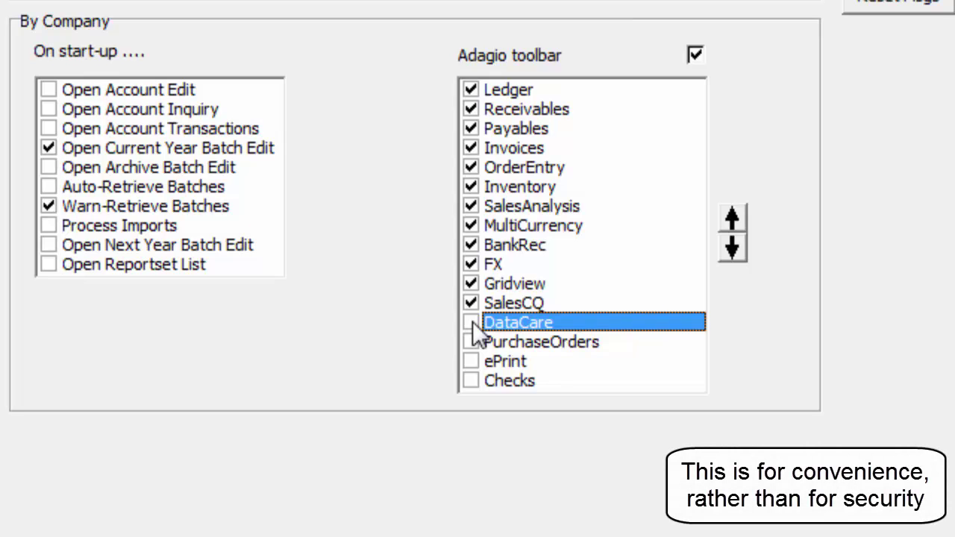
pyautogui.click(495, 248)
pyautogui.click(731, 218)
pyautogui.click(732, 218)
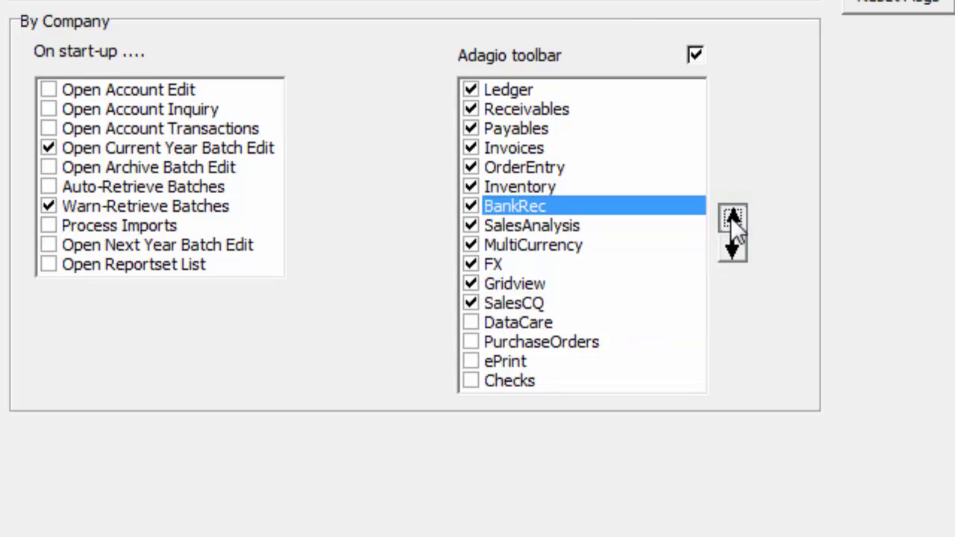
pyautogui.click(731, 217)
pyautogui.click(732, 217)
pyautogui.click(732, 217)
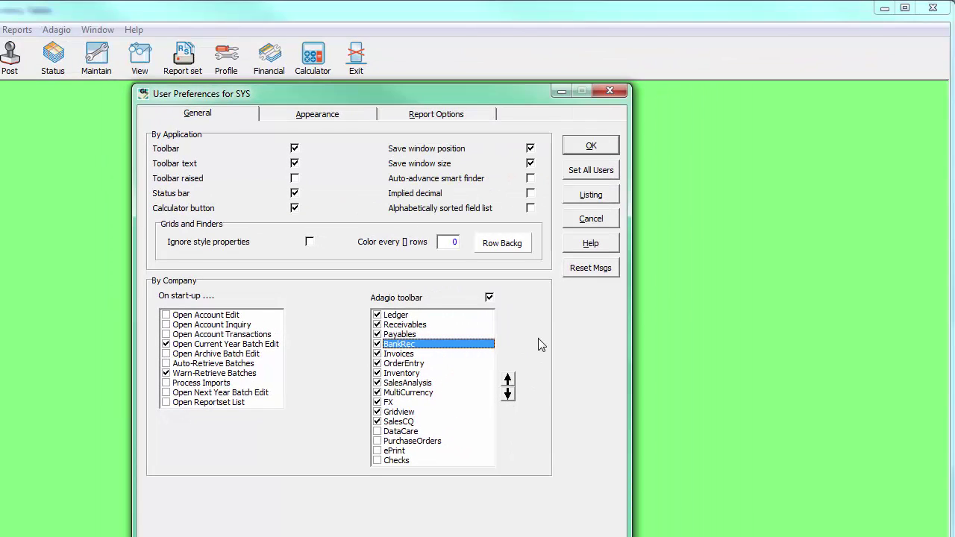
# Step: Save preferences, widen the window, and move Inventory before OrderEntry and Gridview after BankRec
pyautogui.click(589, 147)
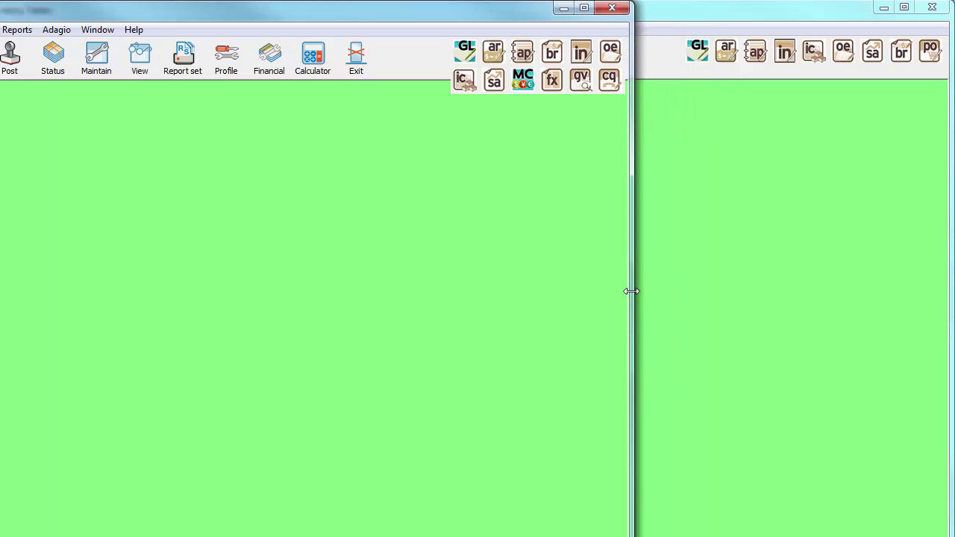
pyautogui.moveTo(631, 291); pyautogui.dragTo(947, 324)
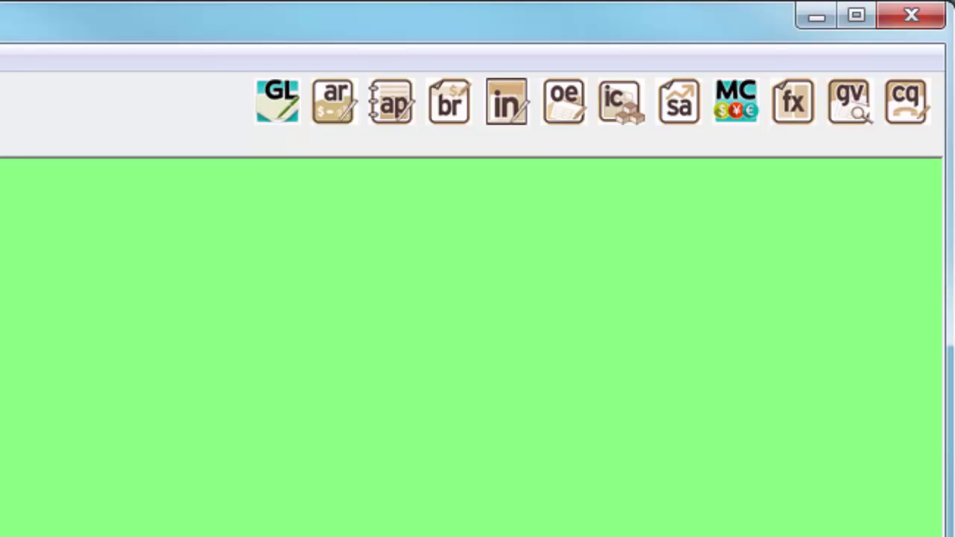
pyautogui.moveTo(638, 106); pyautogui.dragTo(554, 112)
pyautogui.moveTo(849, 101); pyautogui.dragTo(489, 101)
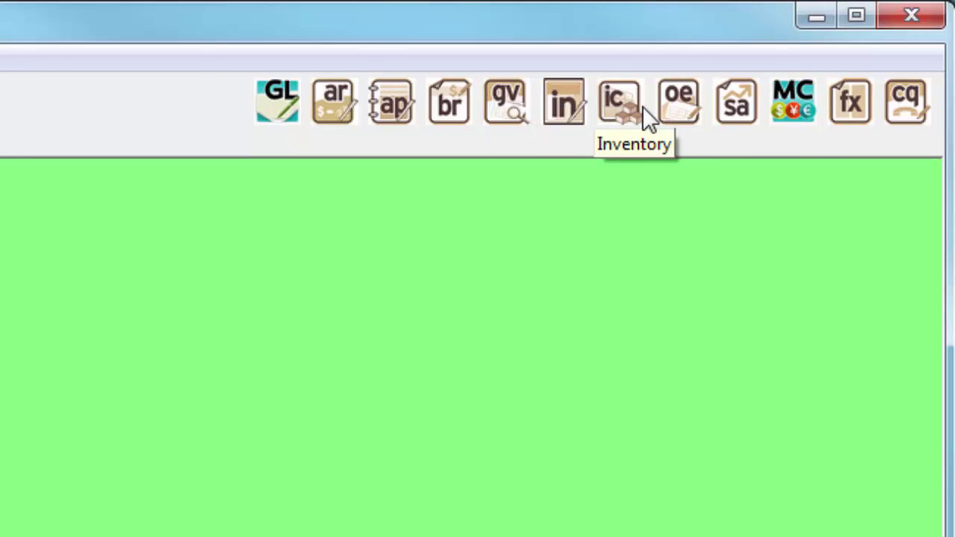
# Step: Replace the SalesAnalysis shortcut with an ePrint shortcut on the module bar
pyautogui.moveTo(736, 105); pyautogui.dragTo(732, 299)
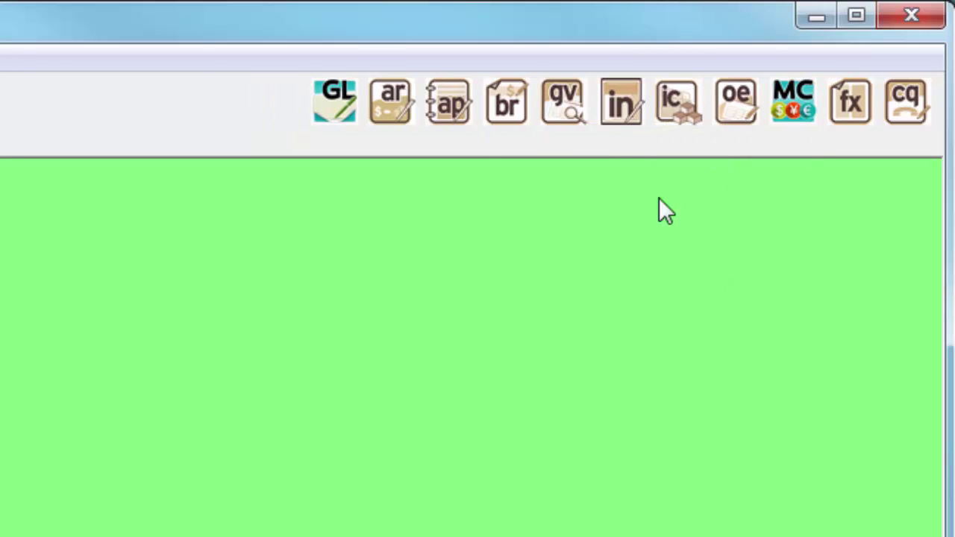
pyautogui.rightClick(583, 116)
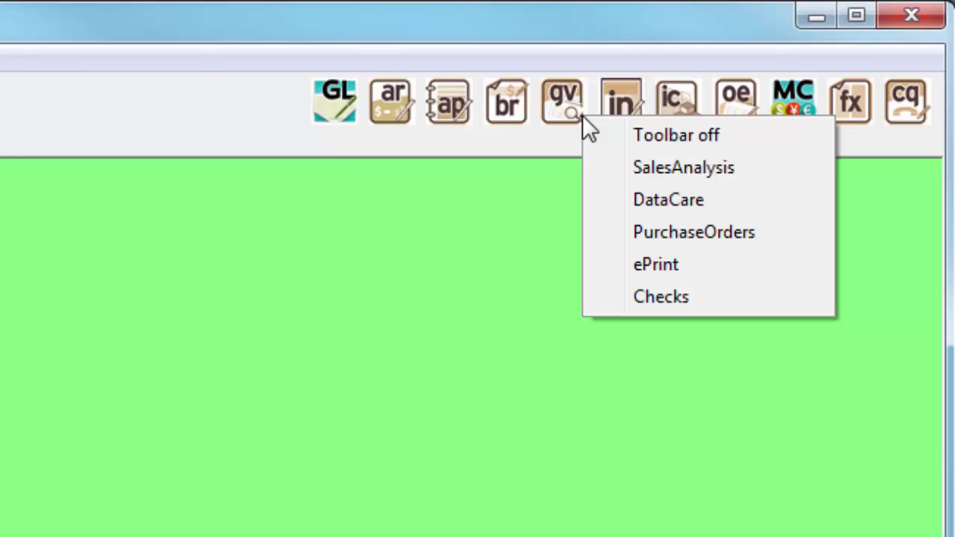
pyautogui.click(614, 272)
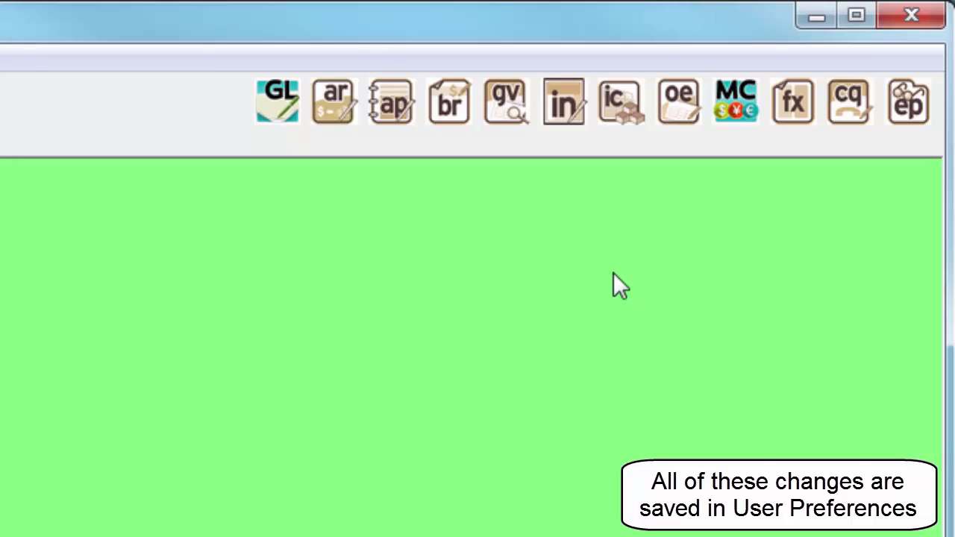
pyautogui.rightClick(585, 124)
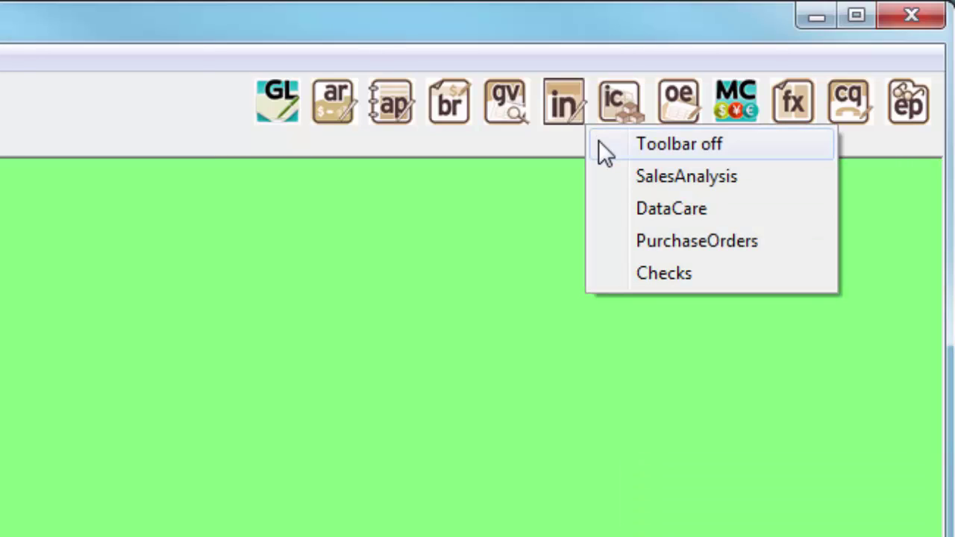
pyautogui.click(513, 186)
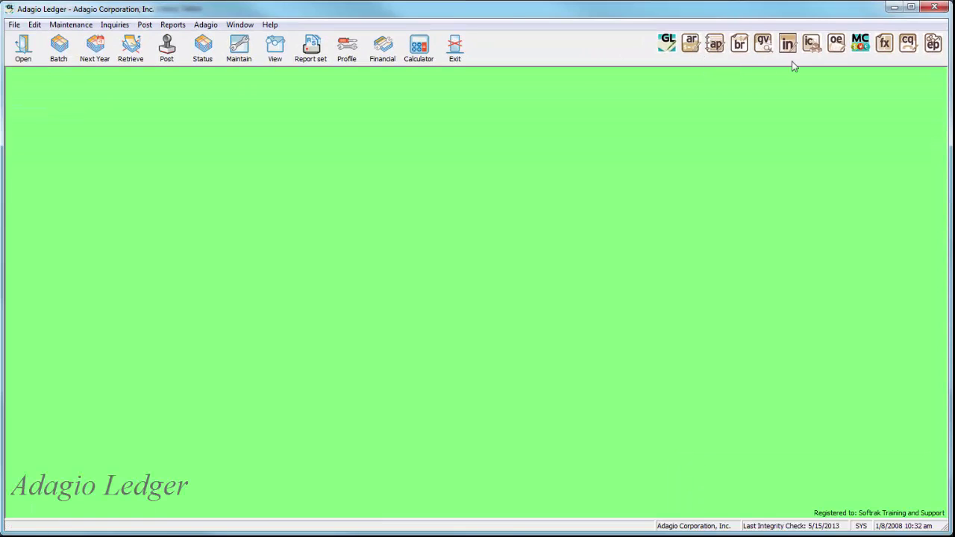
pyautogui.click(856, 51)
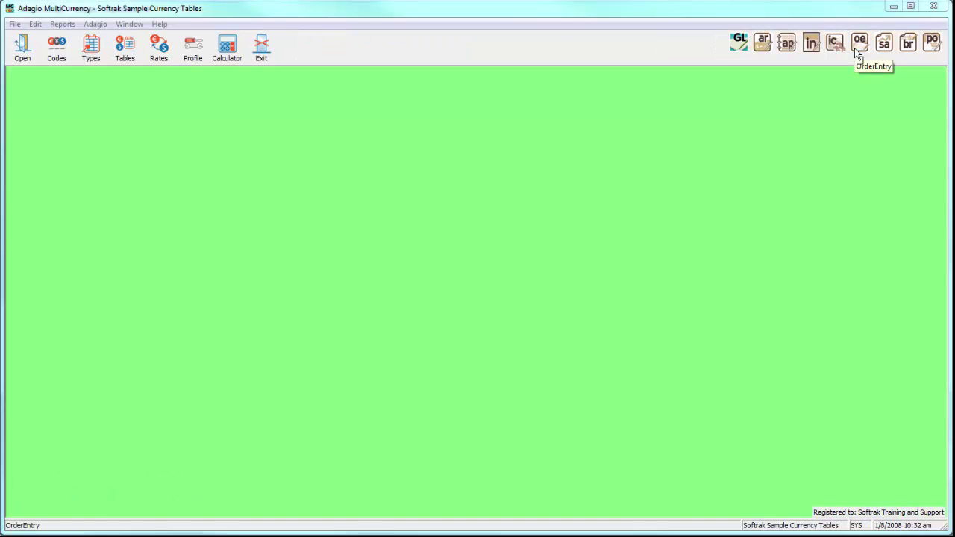
pyautogui.click(740, 51)
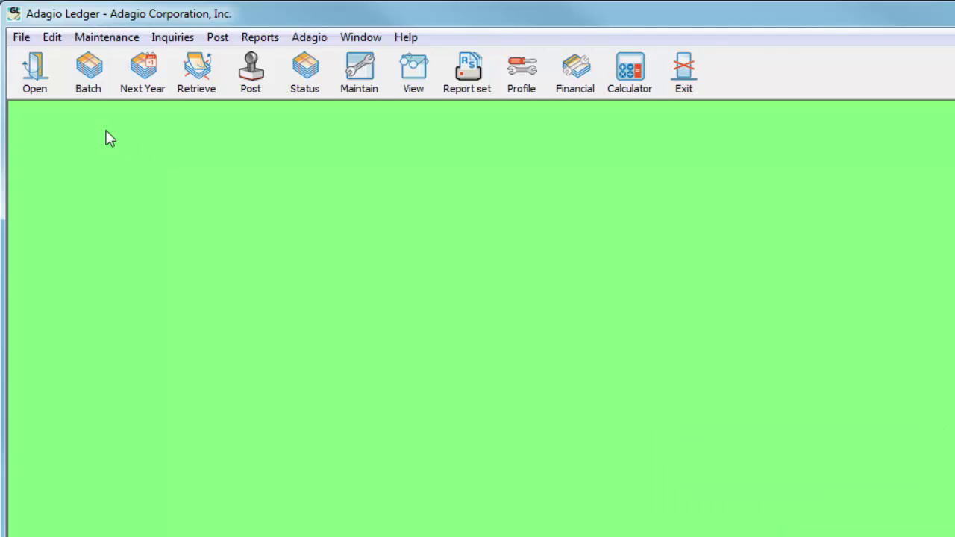
# Step: In User Preferences, ignore grid style properties and colour every 3 rows with a light green background
pyautogui.click(16, 38)
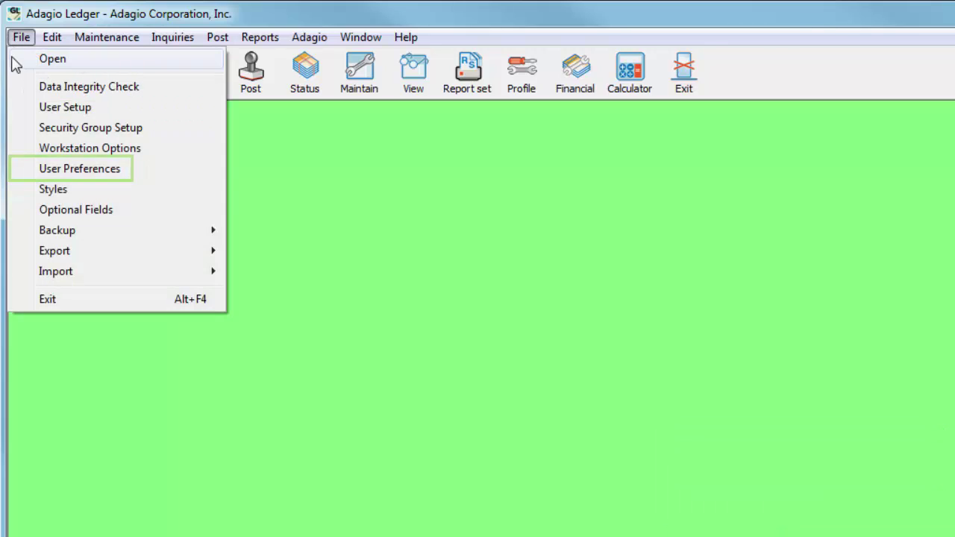
pyautogui.click(21, 168)
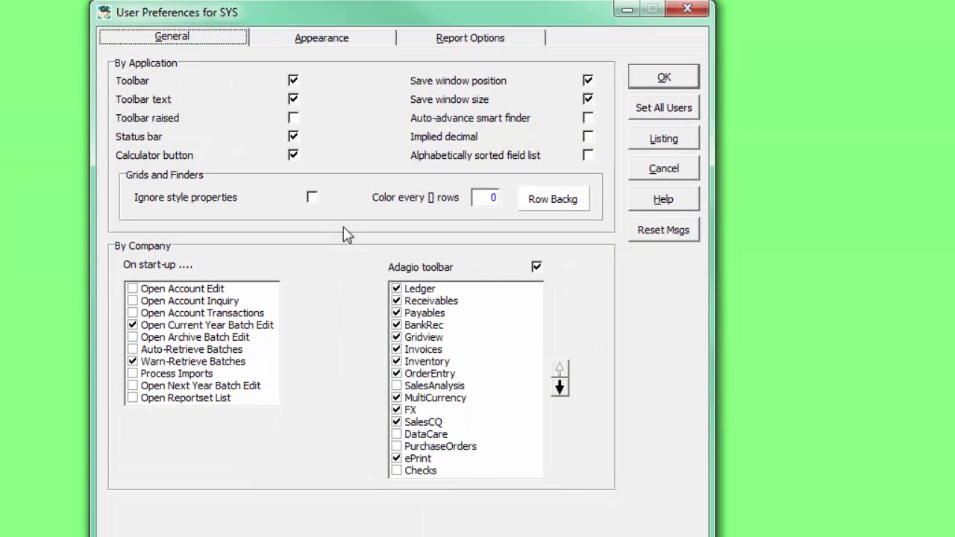
pyautogui.click(311, 199)
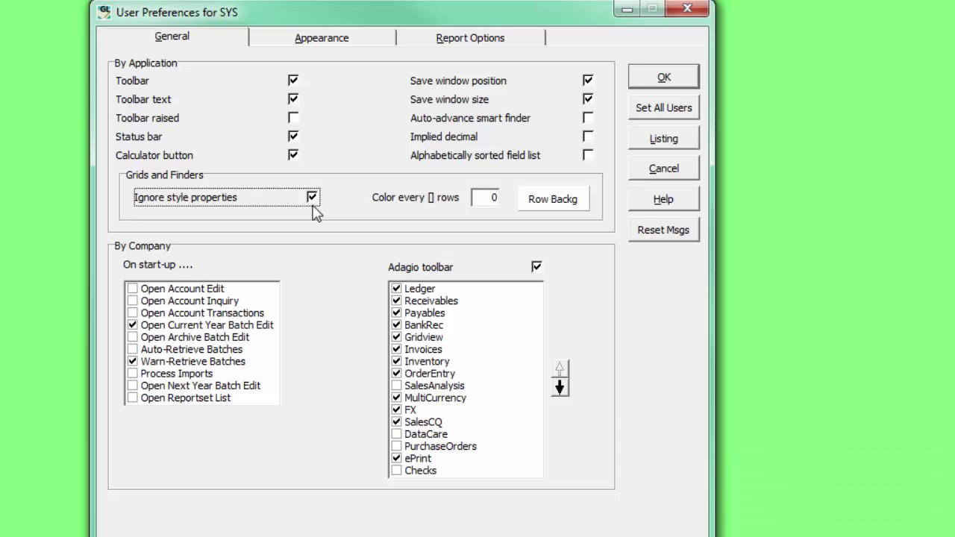
pyautogui.press('Tab')
pyautogui.write('3')
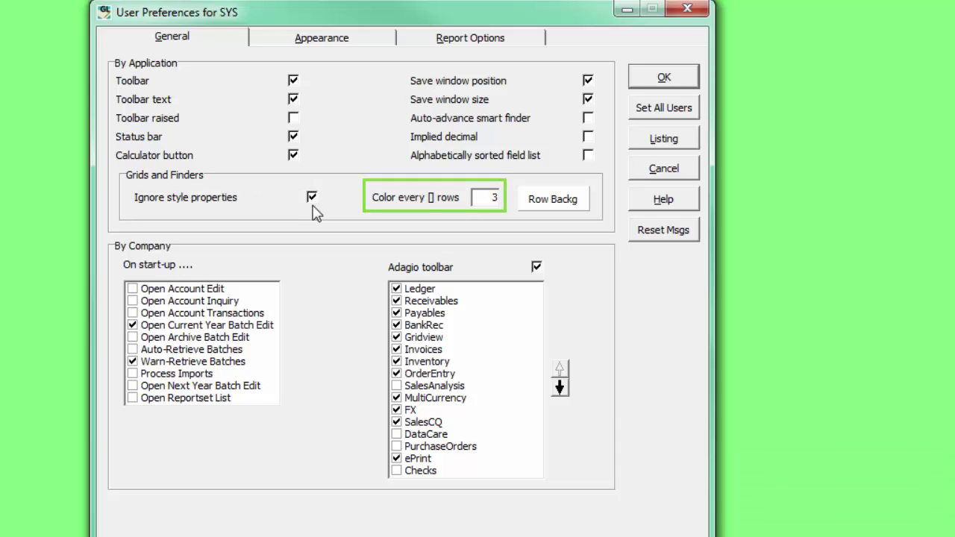
pyautogui.click(545, 199)
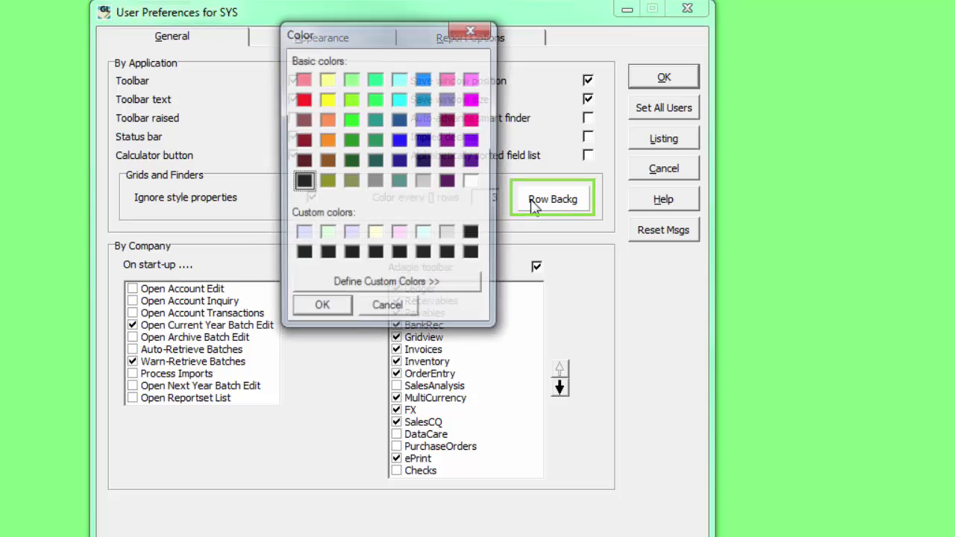
pyautogui.click(326, 235)
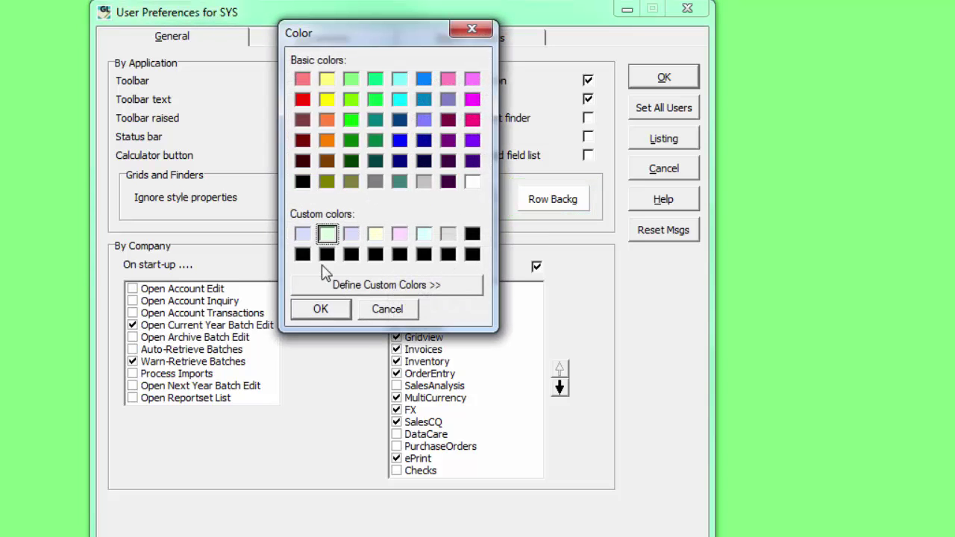
pyautogui.click(318, 312)
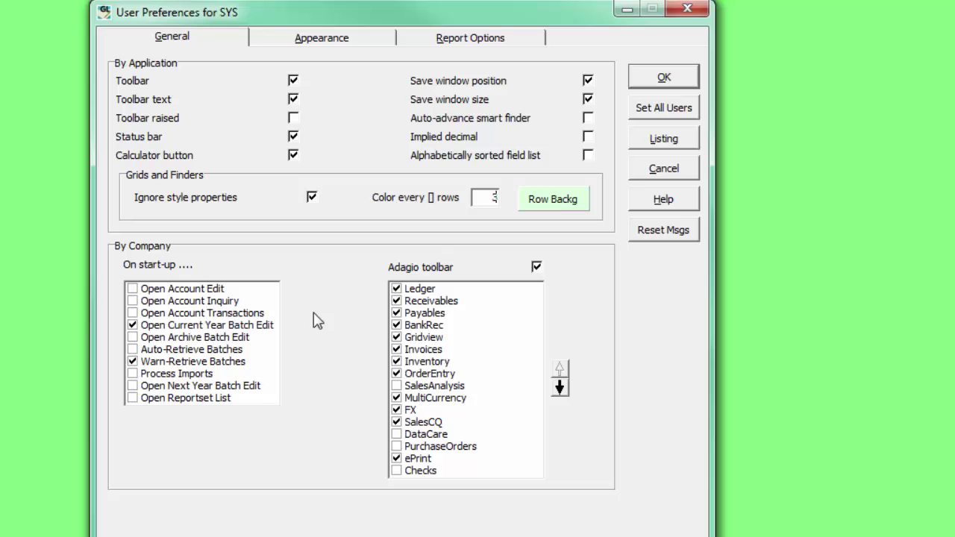
# Step: Save preferences and check the green banding in next-year batches and the account list, filtering to balances
pyautogui.click(659, 81)
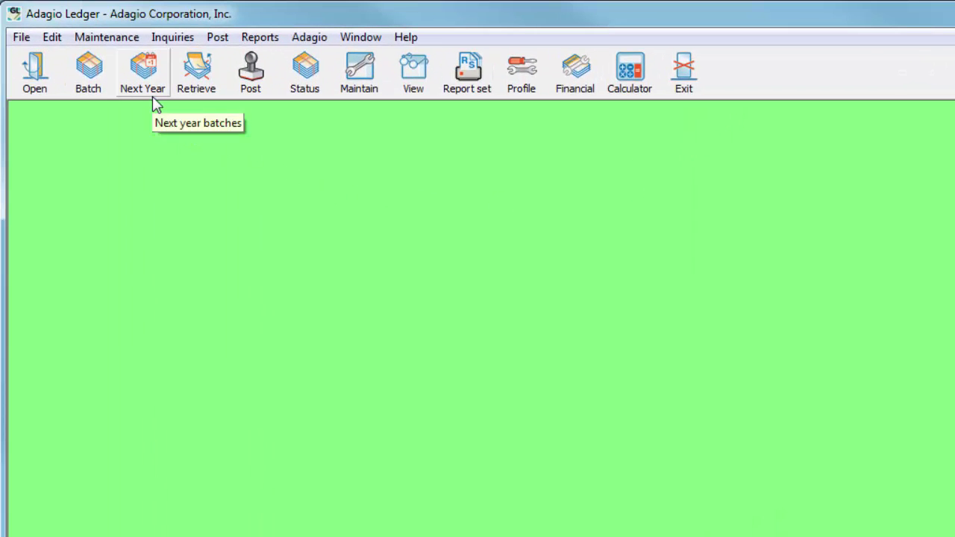
pyautogui.click(153, 99)
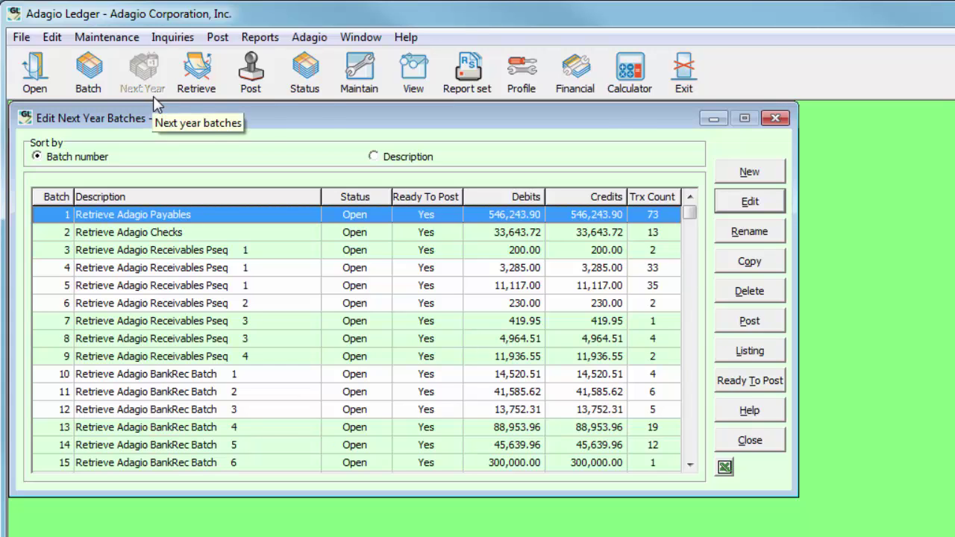
pyautogui.click(362, 90)
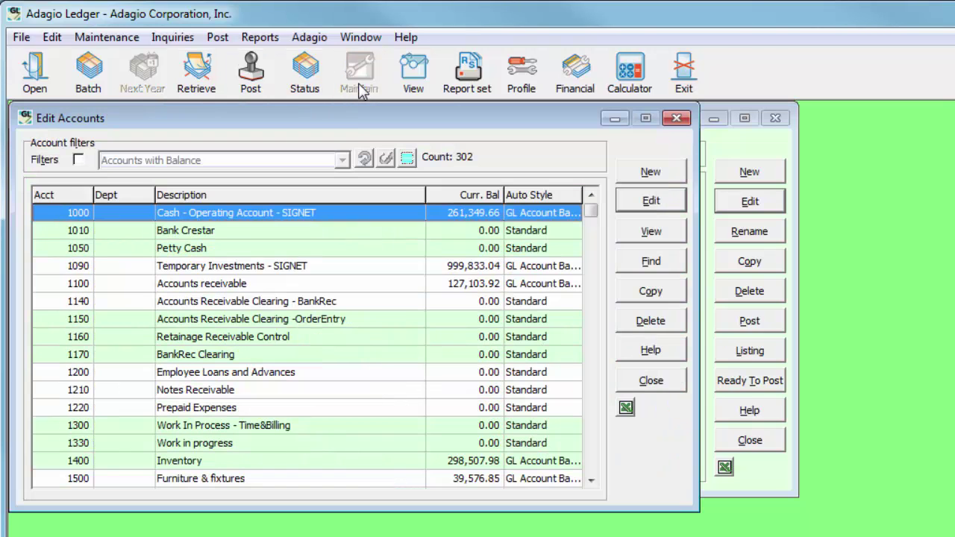
pyautogui.click(407, 164)
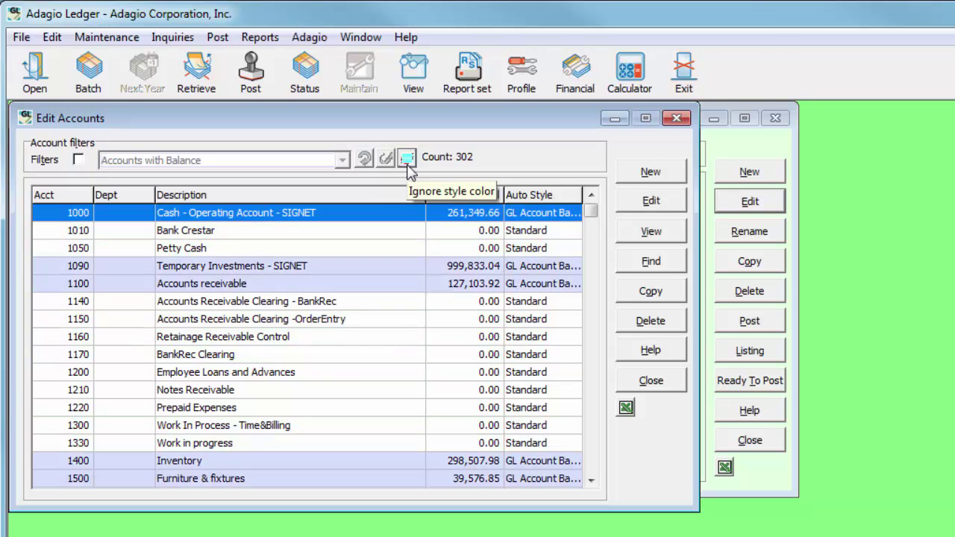
pyautogui.click(407, 160)
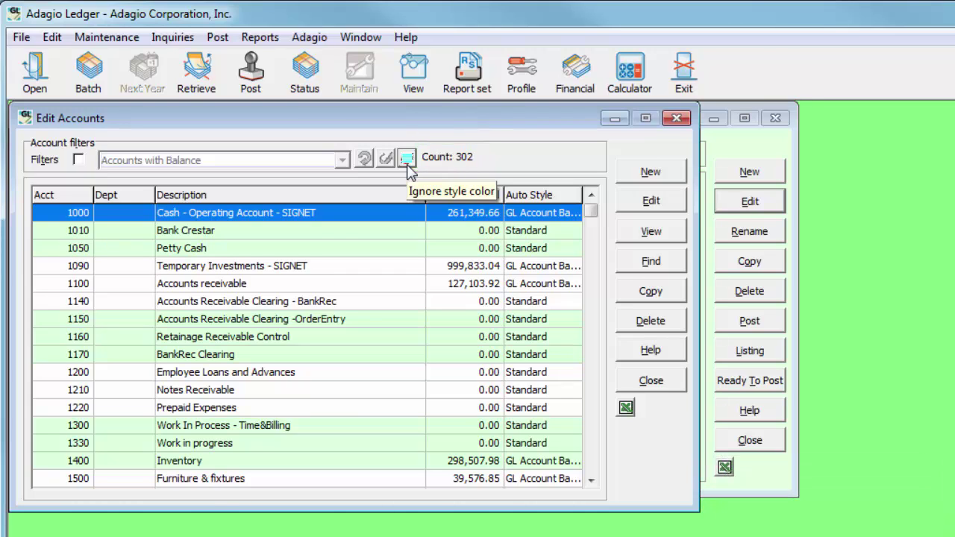
pyautogui.click(78, 160)
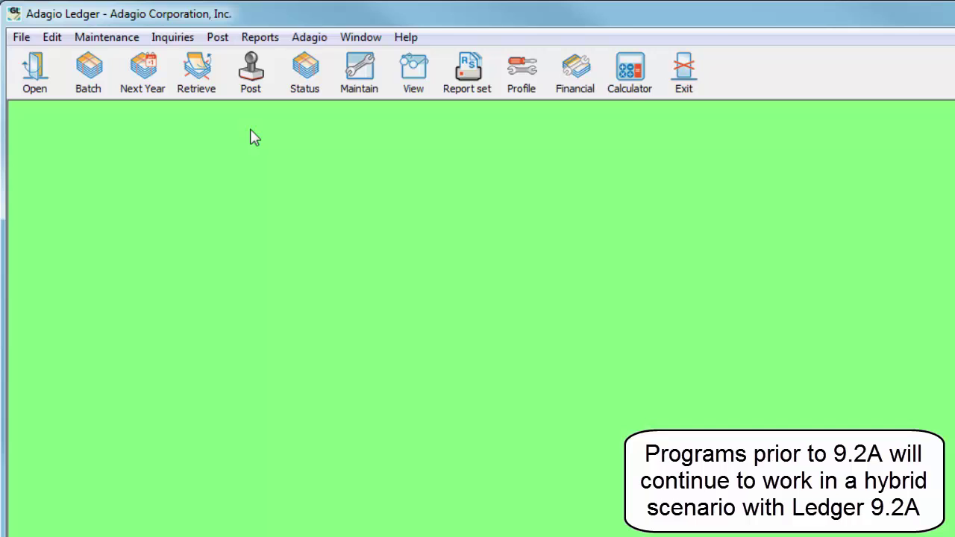
# Step: Look over the Reports menu including Custom Reports, then open the Detail Listing options
pyautogui.click(249, 36)
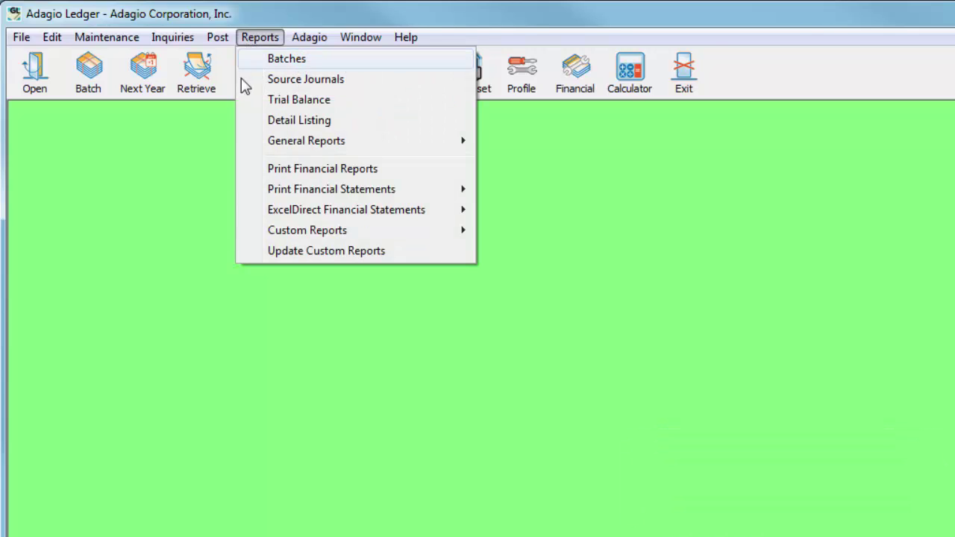
pyautogui.moveTo(263, 233)
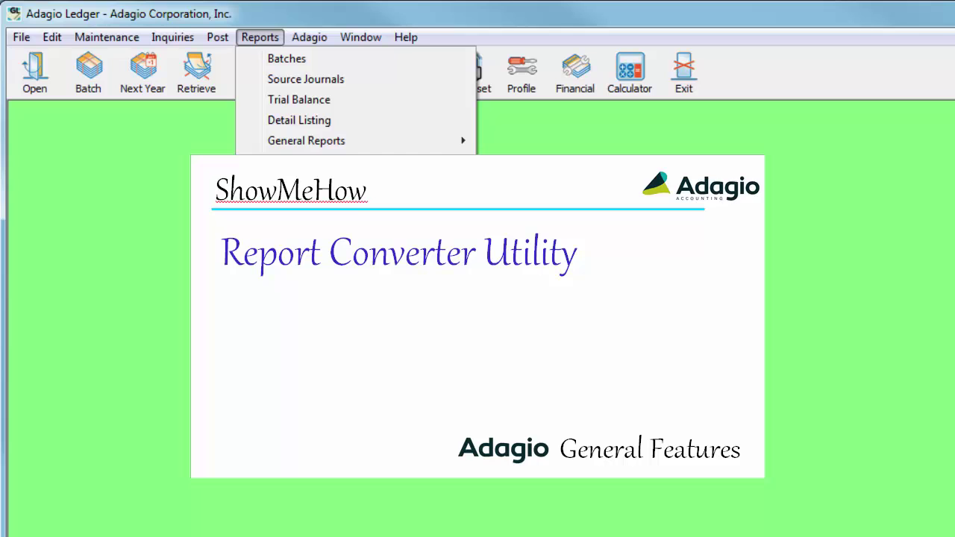
pyautogui.click(145, 219)
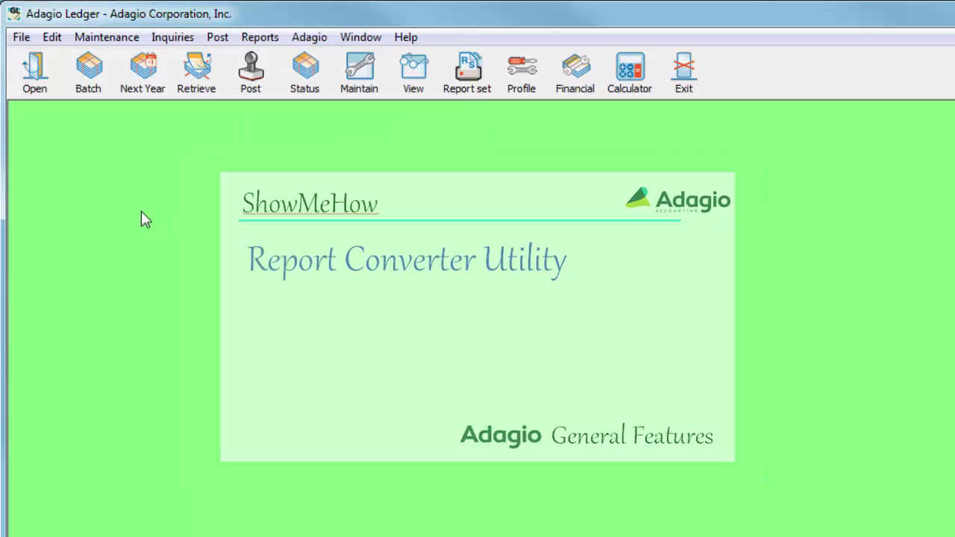
pyautogui.click(244, 39)
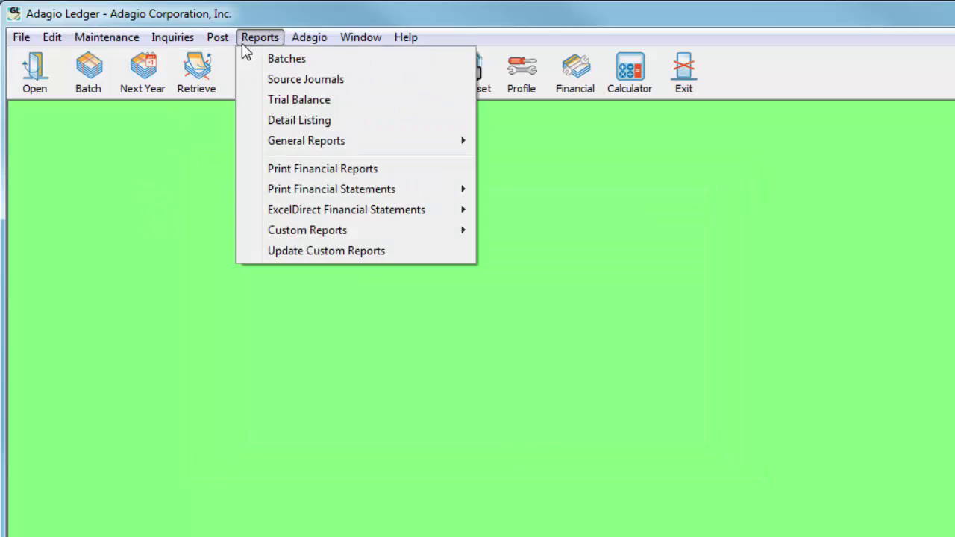
pyautogui.click(245, 119)
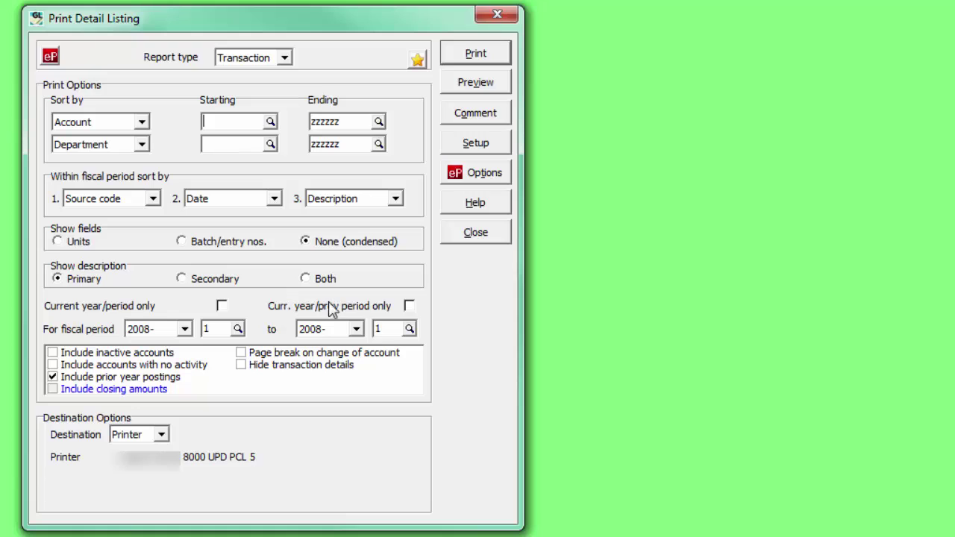
# Step: Clear Curr. year/prev period only, start at fiscal 2006 period 1, and hide transaction details
pyautogui.click(409, 307)
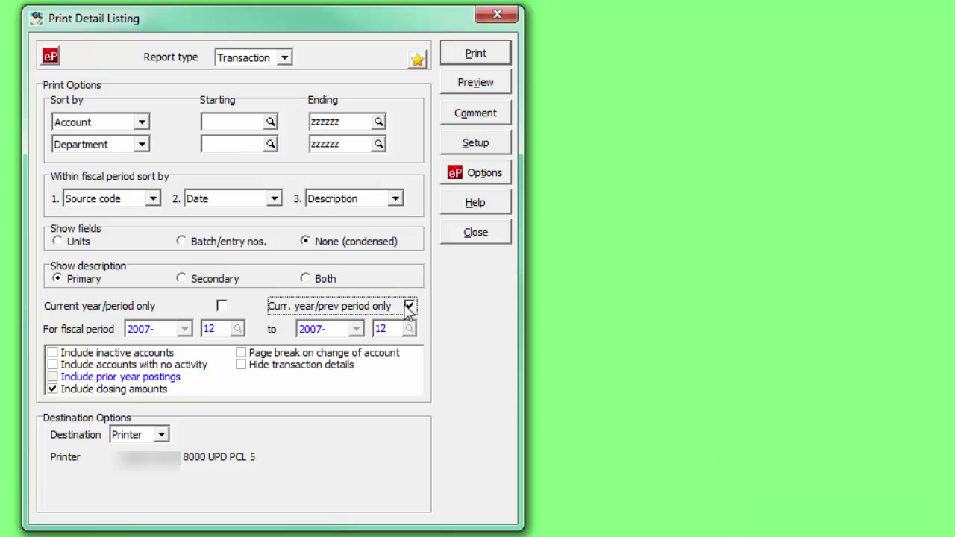
pyautogui.click(409, 306)
pyautogui.click(185, 330)
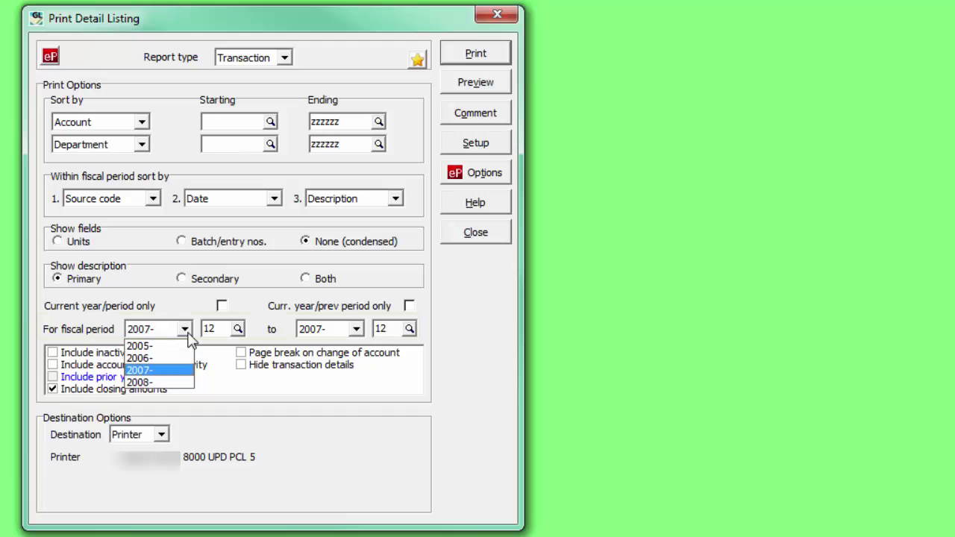
pyautogui.click(183, 359)
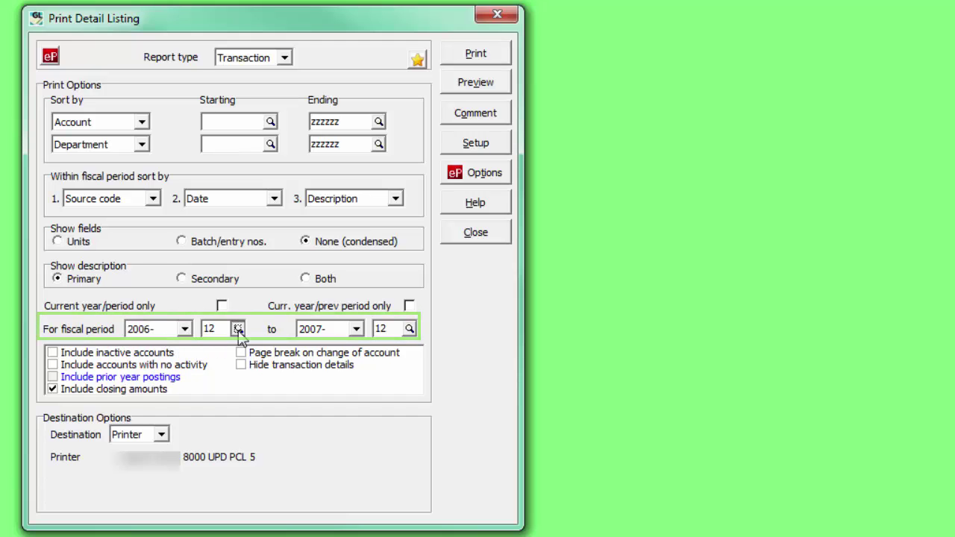
pyautogui.click(239, 329)
pyautogui.scroll(2, 486, 477)
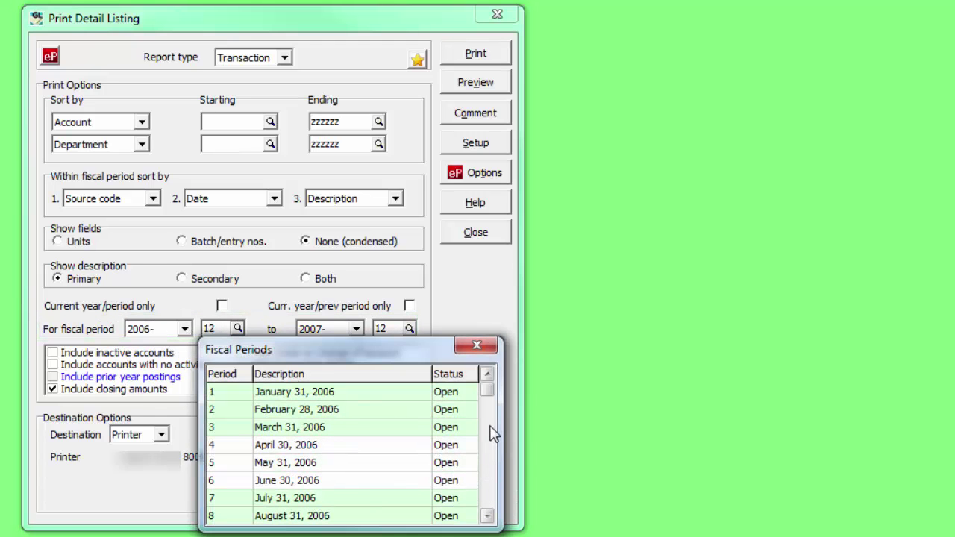
pyautogui.doubleClick(448, 391)
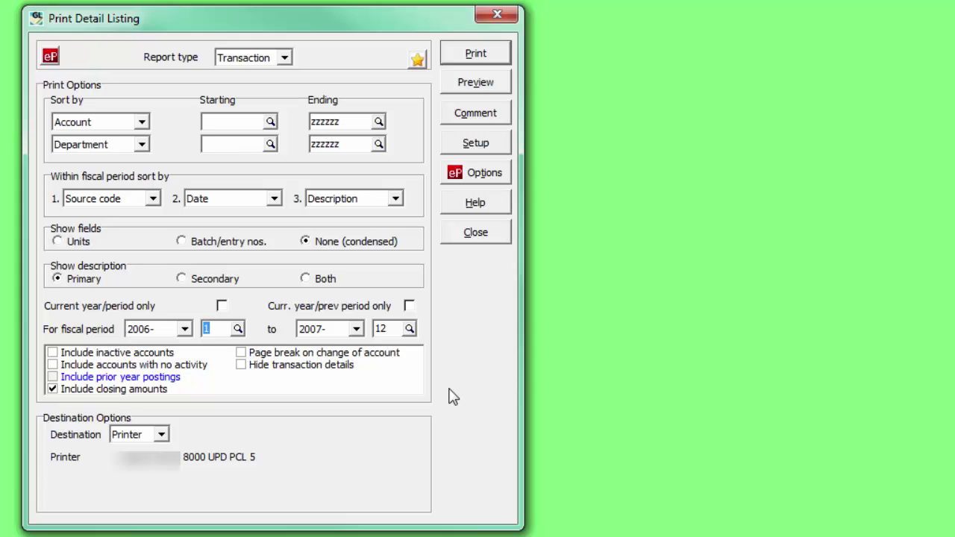
pyautogui.click(241, 365)
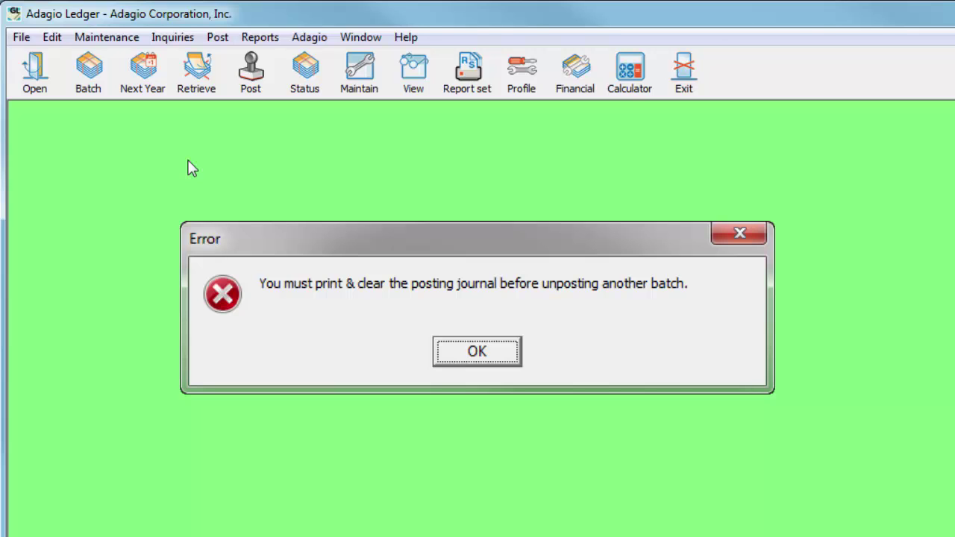
# Step: Dismiss the posting journal error and open the 2007 Unpost Journal print options for sequences 1 to 3
pyautogui.press('Return')
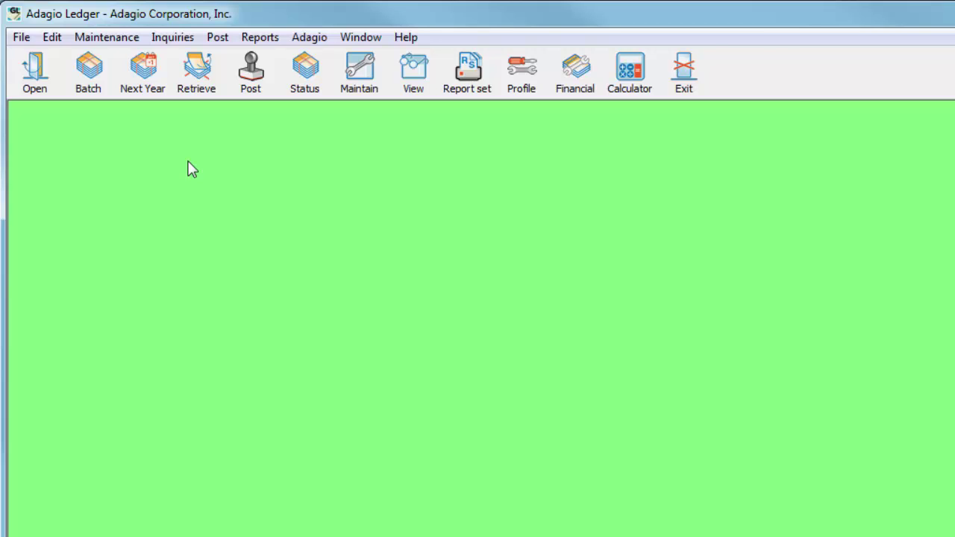
pyautogui.click(217, 37)
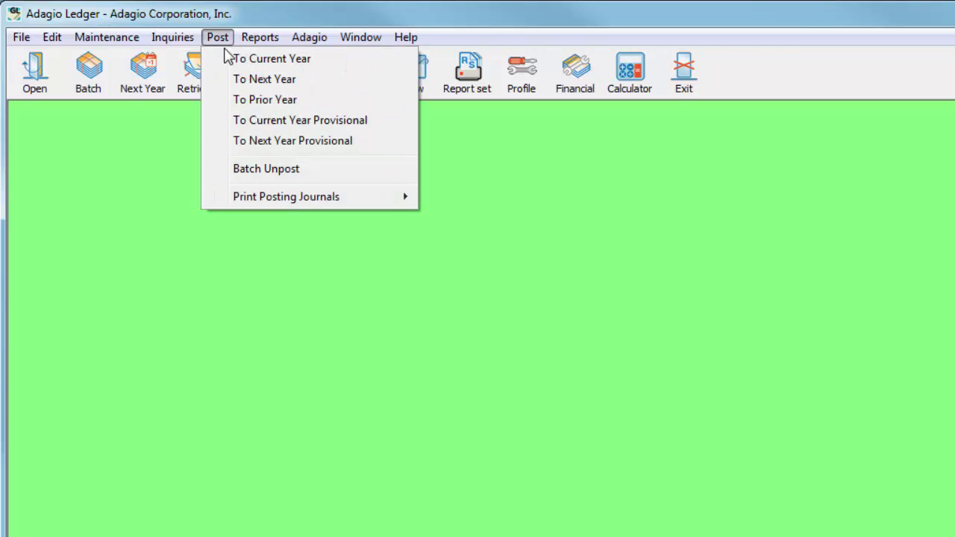
pyautogui.moveTo(227, 197)
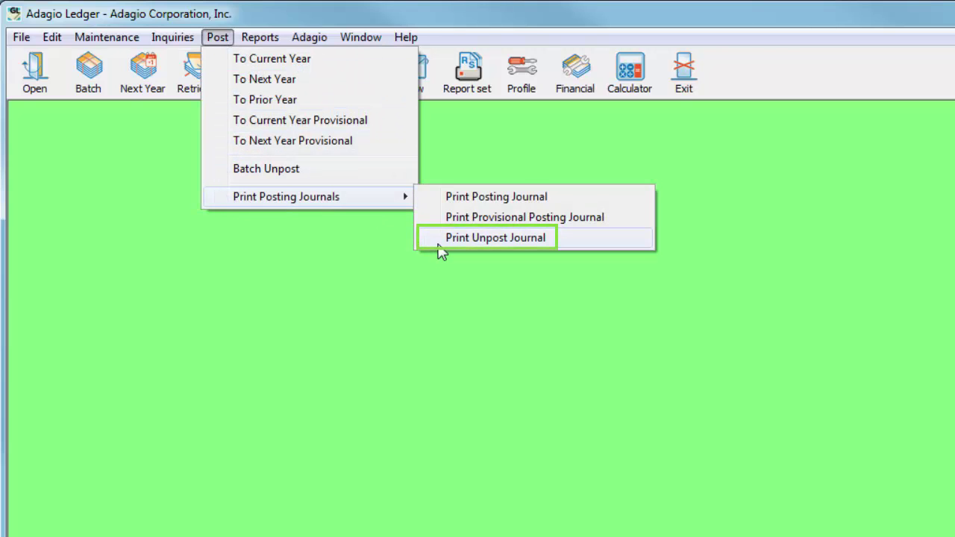
pyautogui.click(440, 241)
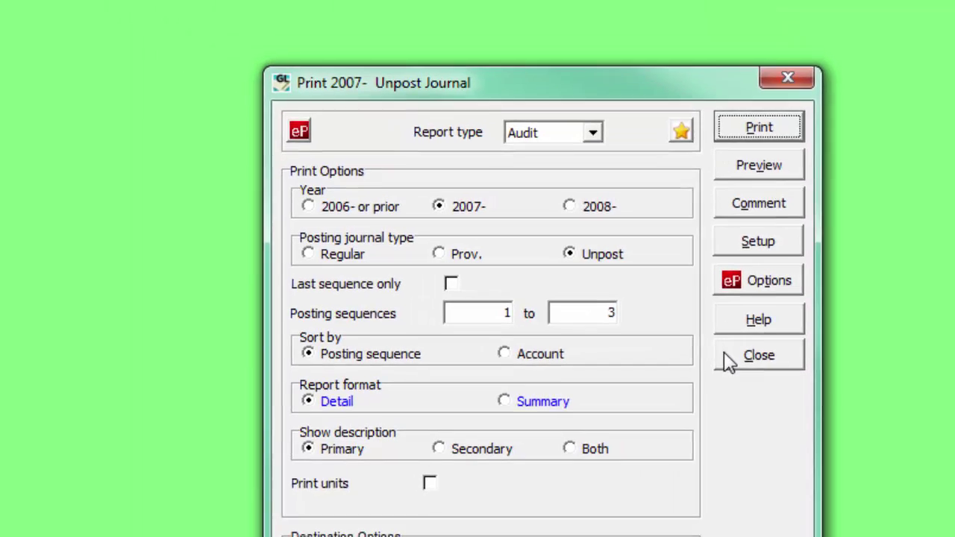
# Step: Dismiss the unpost journal print options and bring up the Batch Unpost window
pyautogui.click(675, 333)
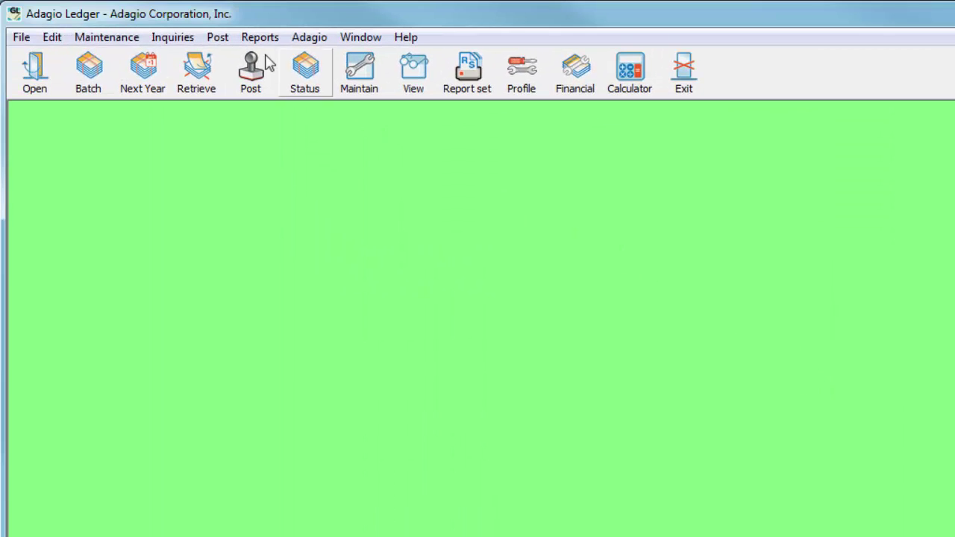
pyautogui.click(222, 37)
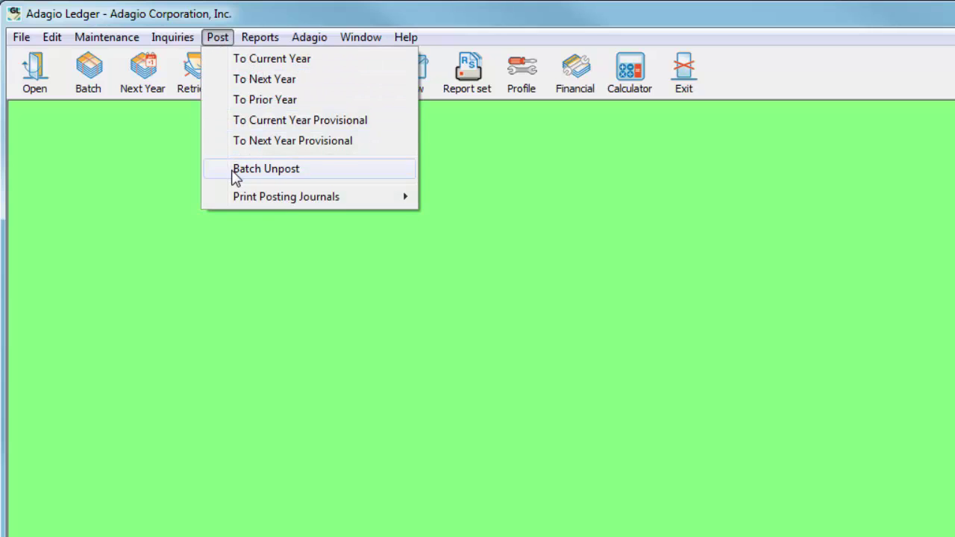
pyautogui.click(265, 169)
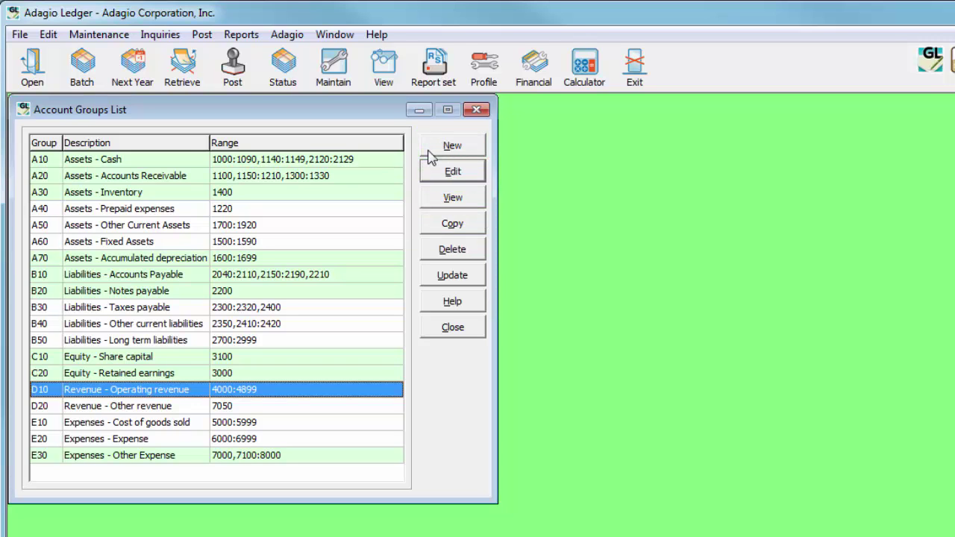
# Step: Create a new D - Revenue account group with code 11 and description 'Revenue - Returns'
pyautogui.click(451, 146)
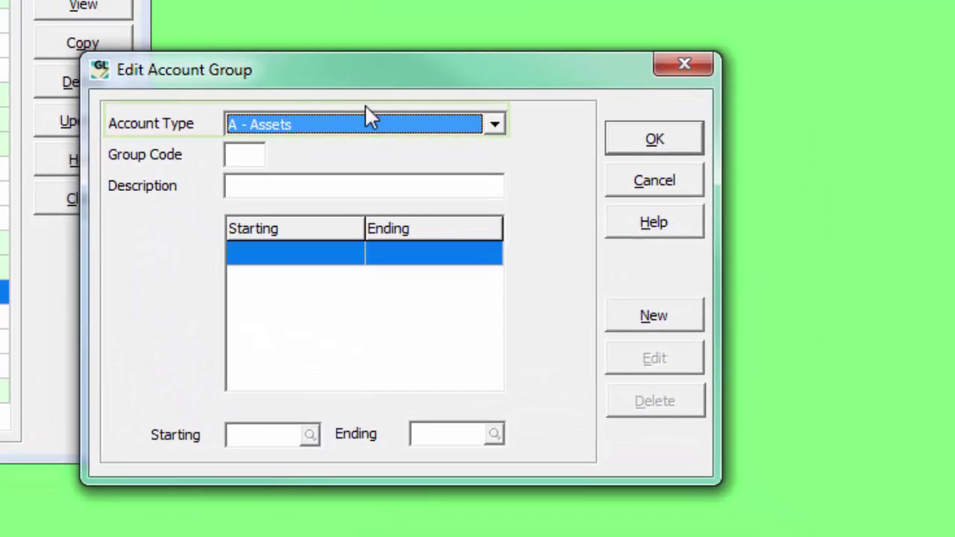
pyautogui.click(493, 125)
pyautogui.click(452, 202)
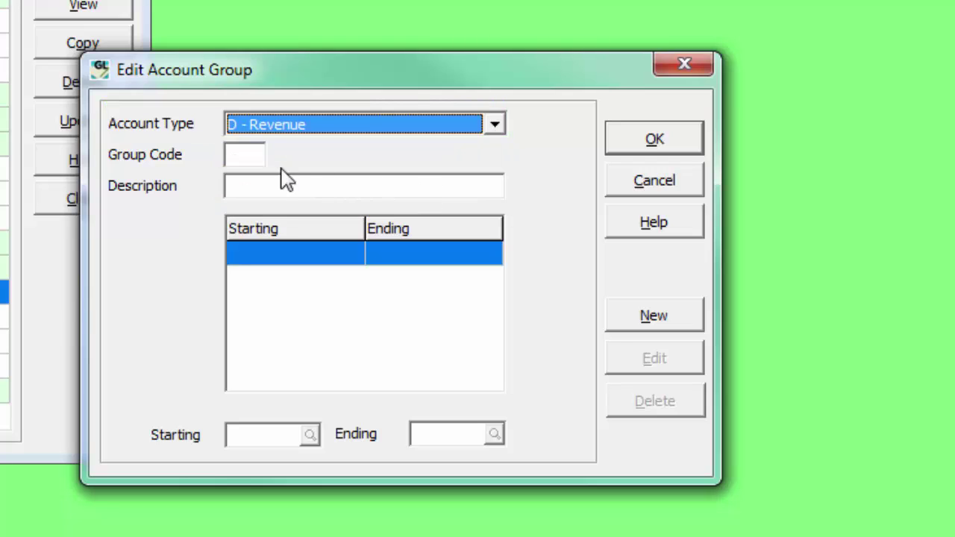
pyautogui.click(263, 155)
pyautogui.write('11')
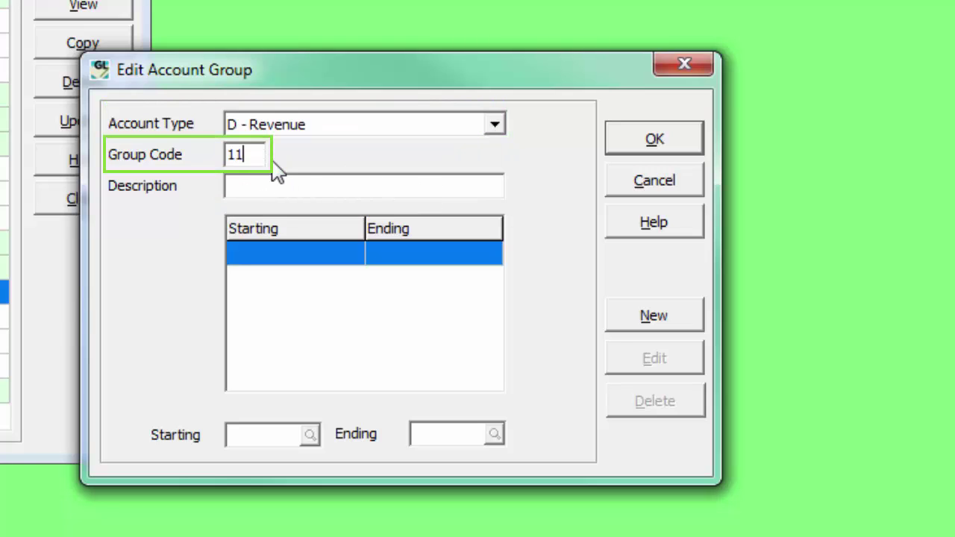
pyautogui.click(273, 182)
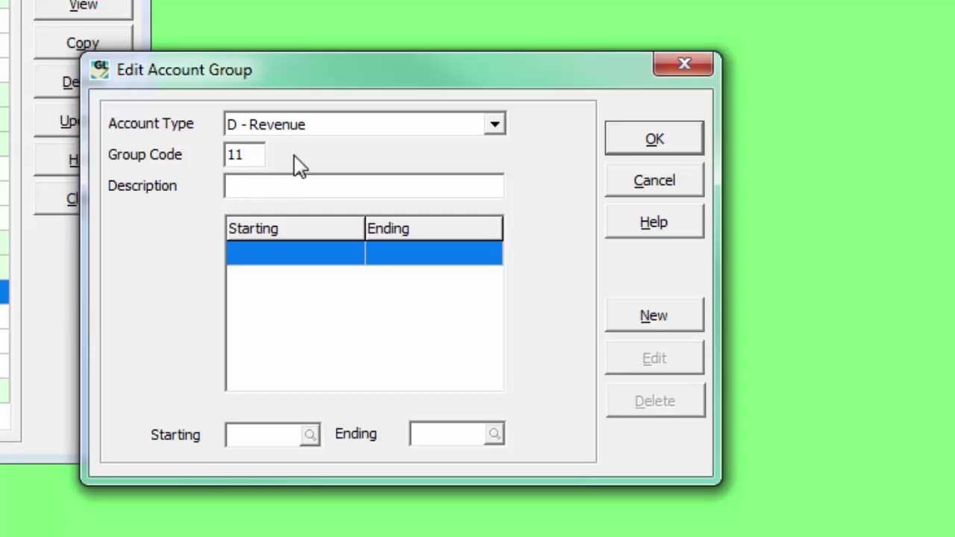
pyautogui.write('Revenue - Returns')
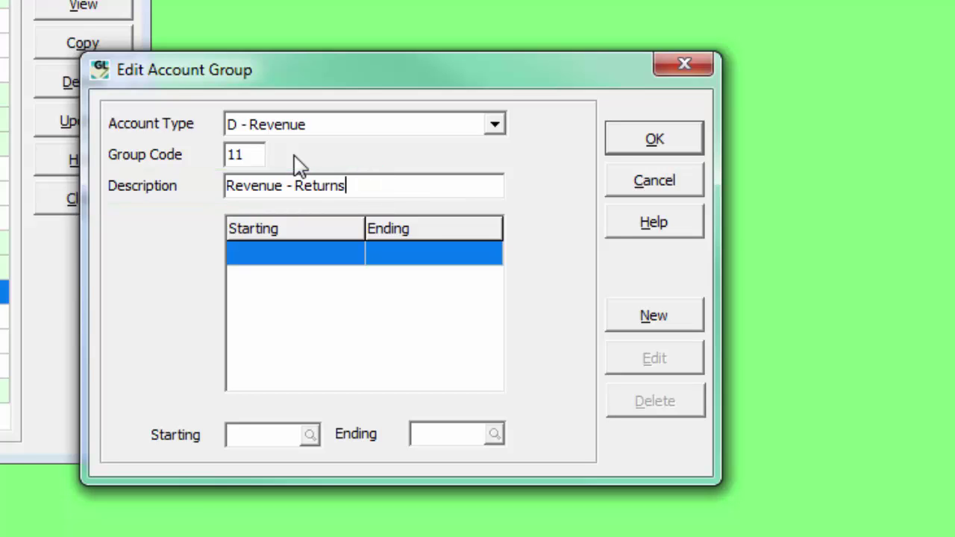
# Step: Add the account range 4900 to 4999 to the group and save D11
pyautogui.hotkey('alt', 'n')
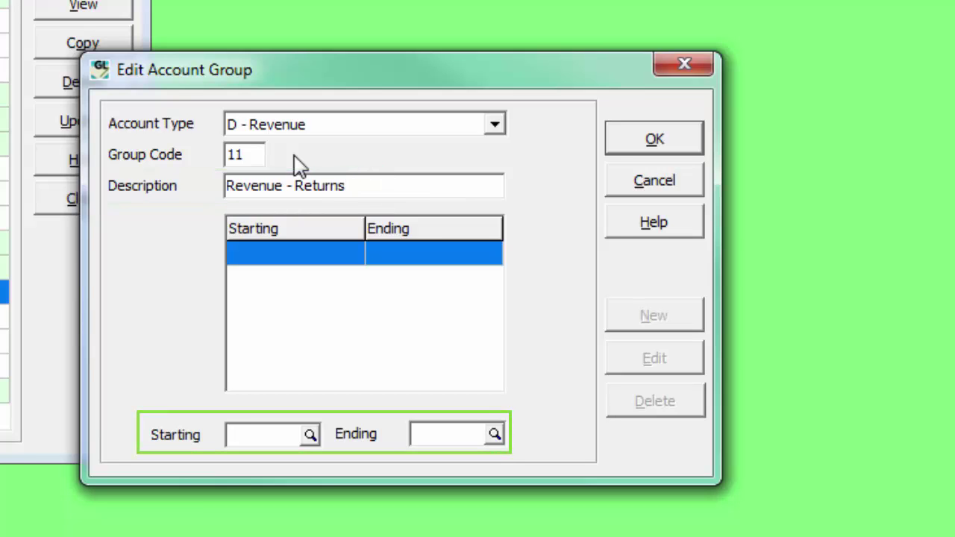
pyautogui.write('4900')
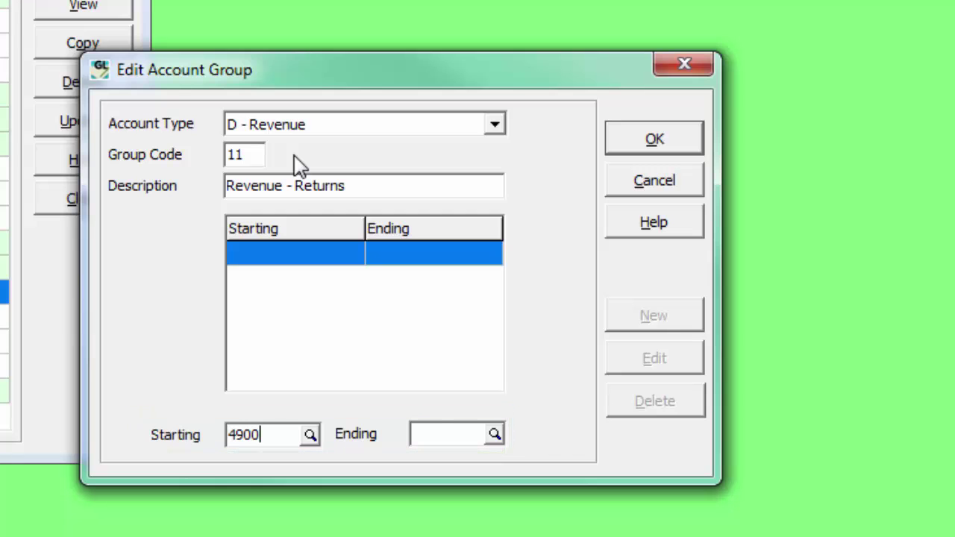
pyautogui.press('Tab')
pyautogui.write('4999')
pyautogui.press('Return')
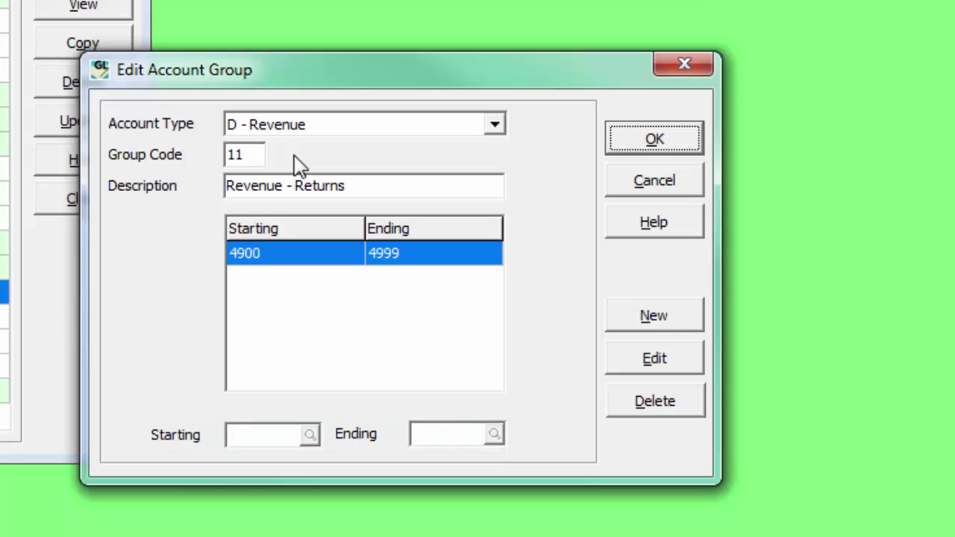
pyautogui.click(632, 149)
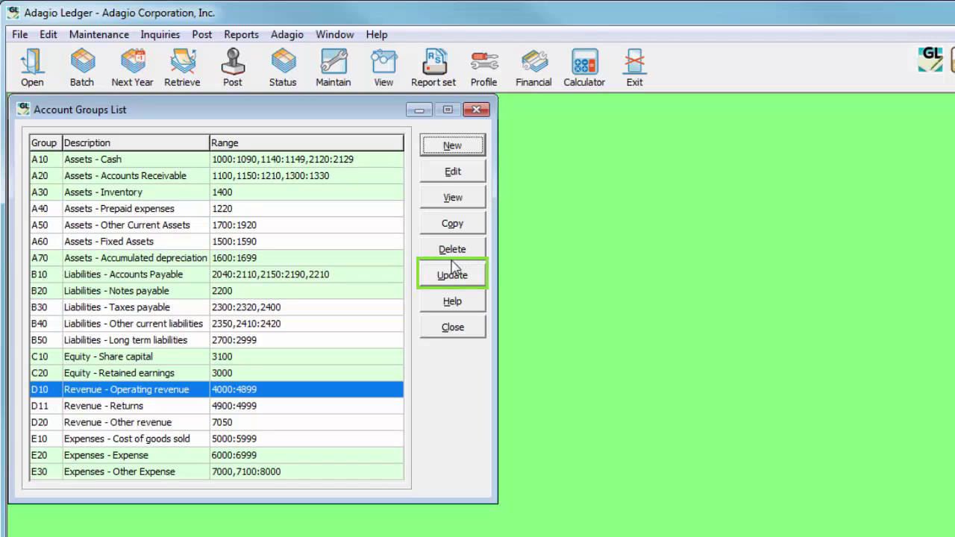
# Step: Open account 4900/100 Sales Returns - Bike Equipment to check its account group
pyautogui.click(424, 283)
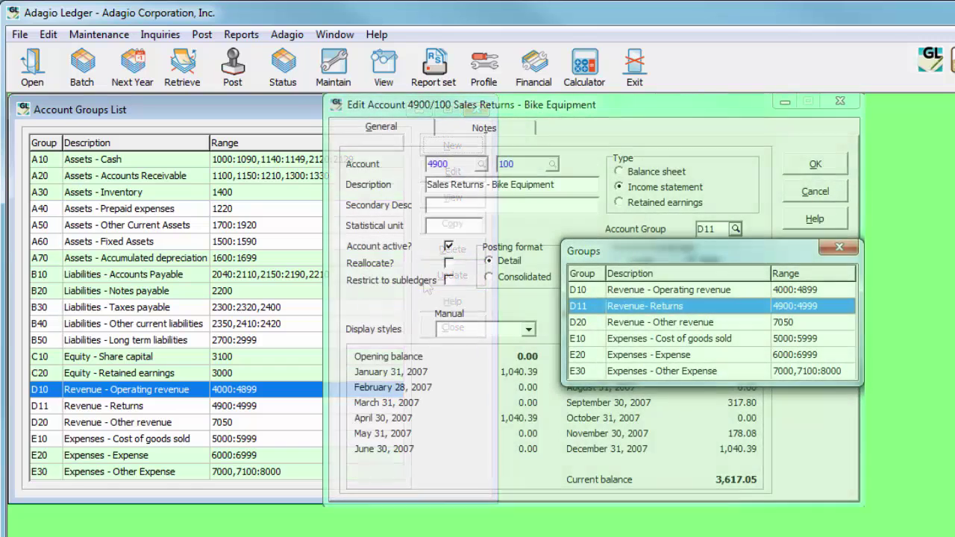